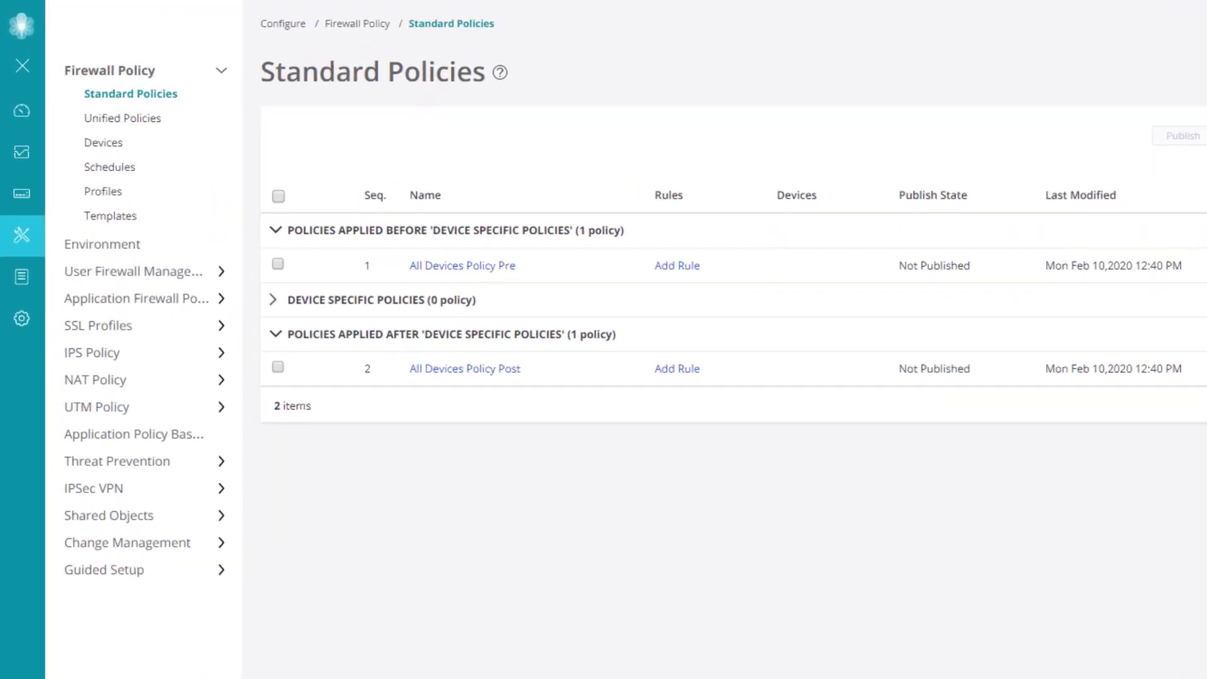
From the Security Devices list, start Modify Configuration on vSRX-1
mouse_move(32, 161)
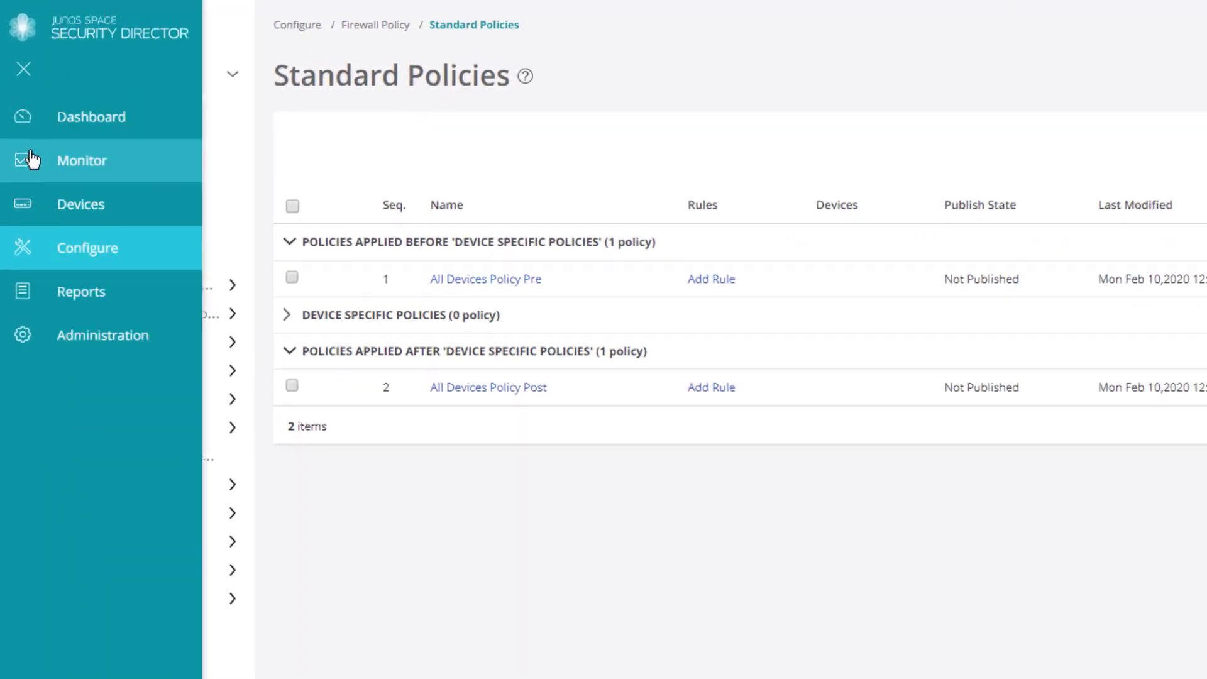
click(32, 202)
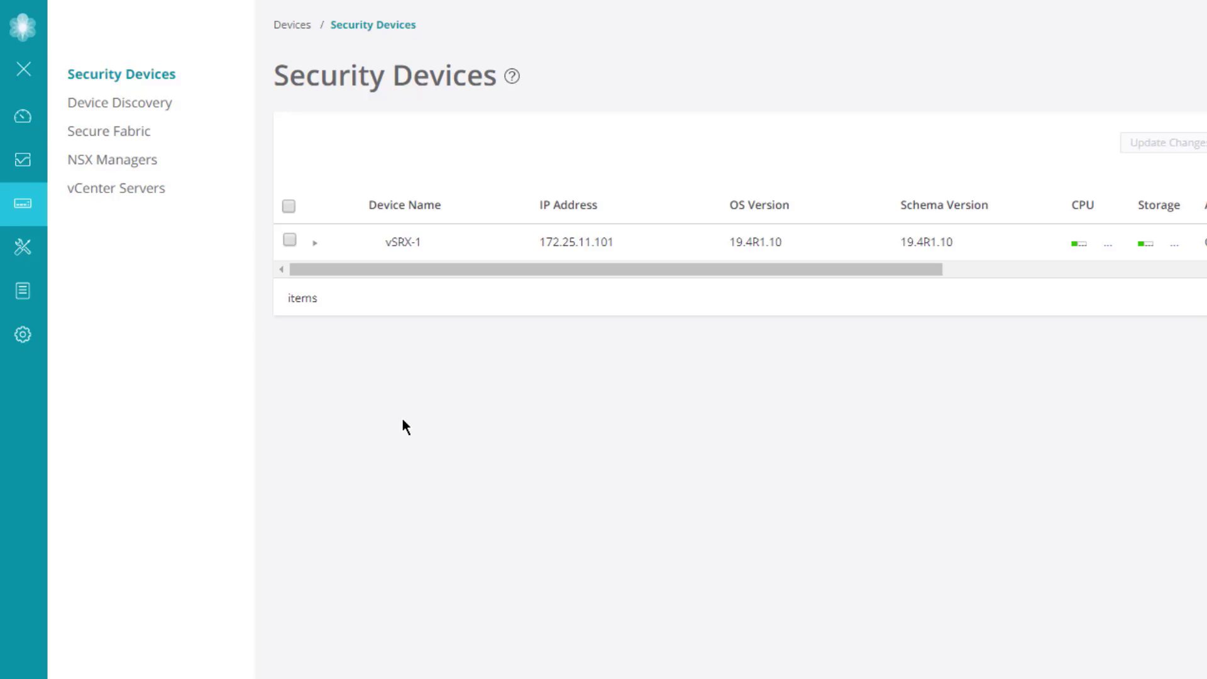
mouse_move(481, 250)
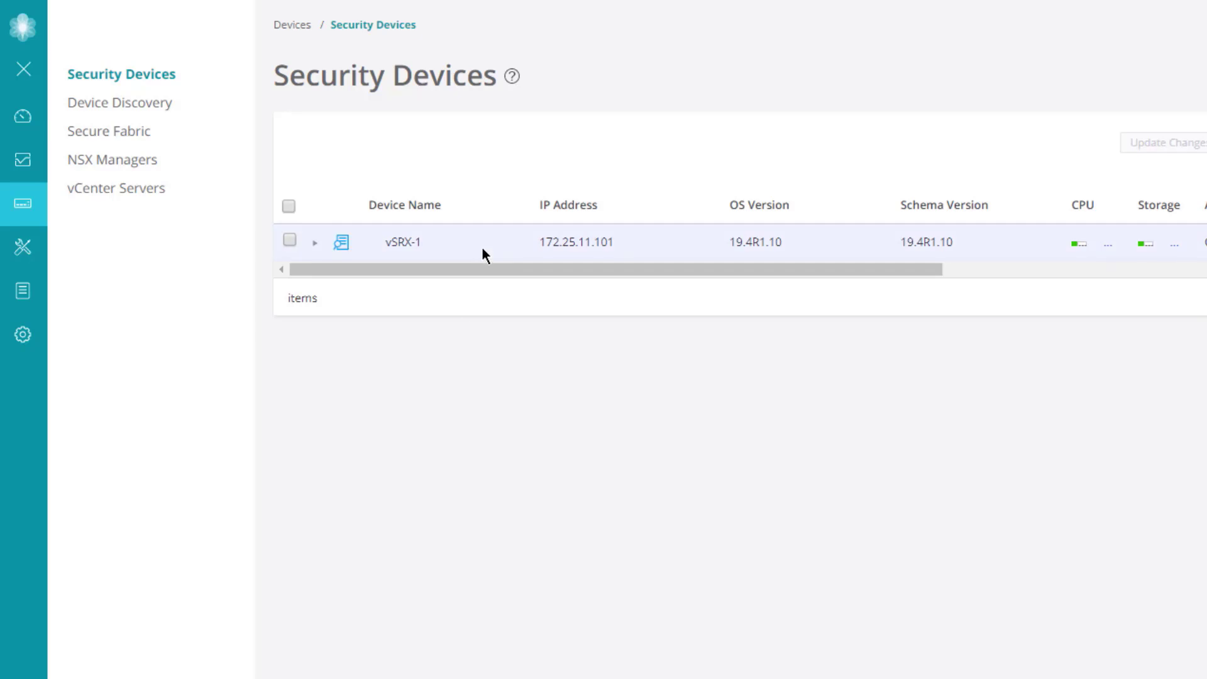
right_click(483, 250)
mouse_move(508, 269)
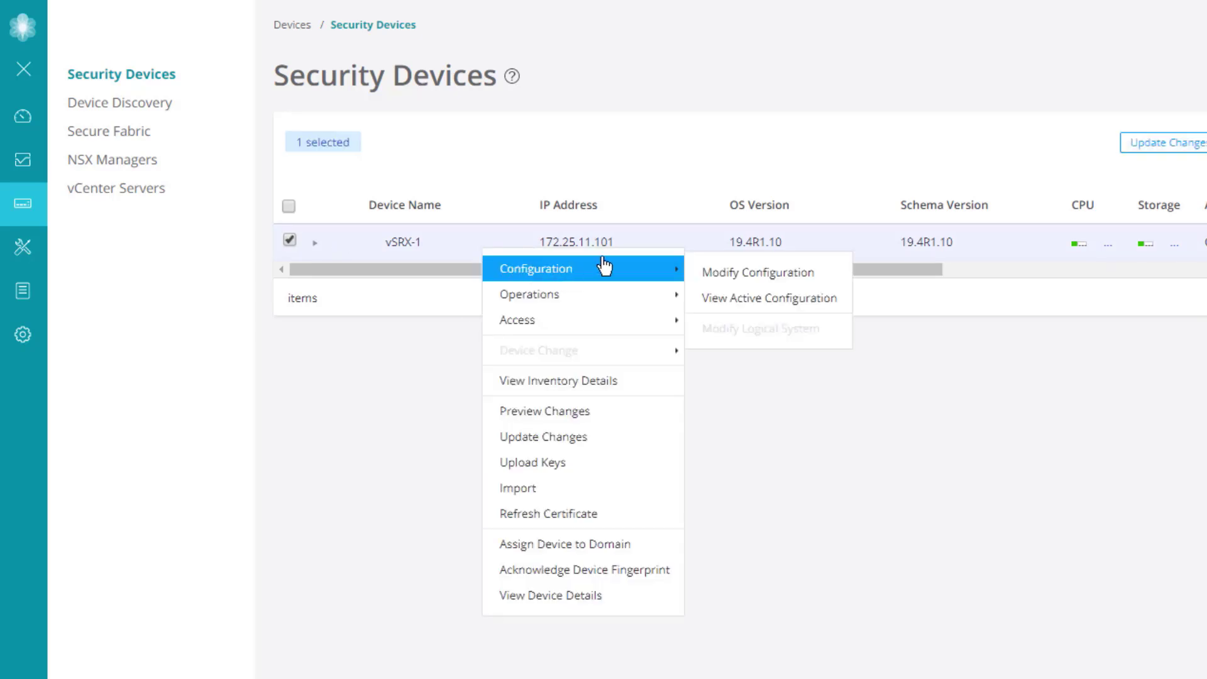
click(719, 279)
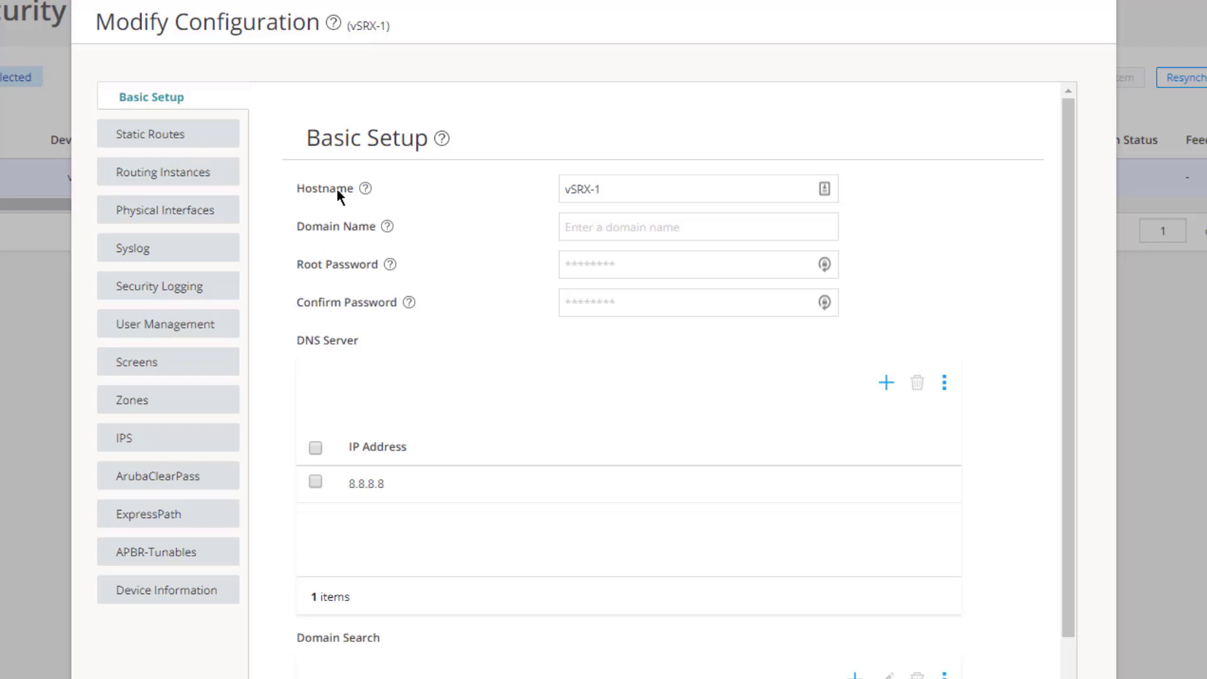
On the Physical Interfaces tab, open View/Configure for ge-0/0/0's logical interfaces
click(172, 212)
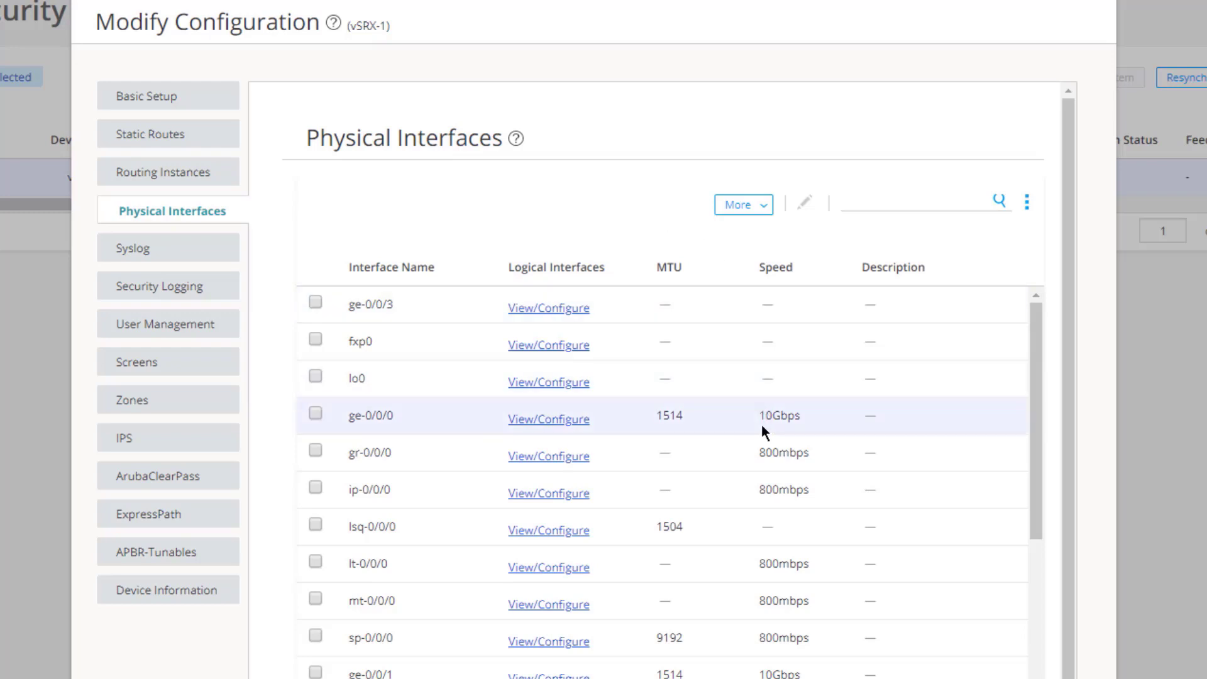
click(572, 422)
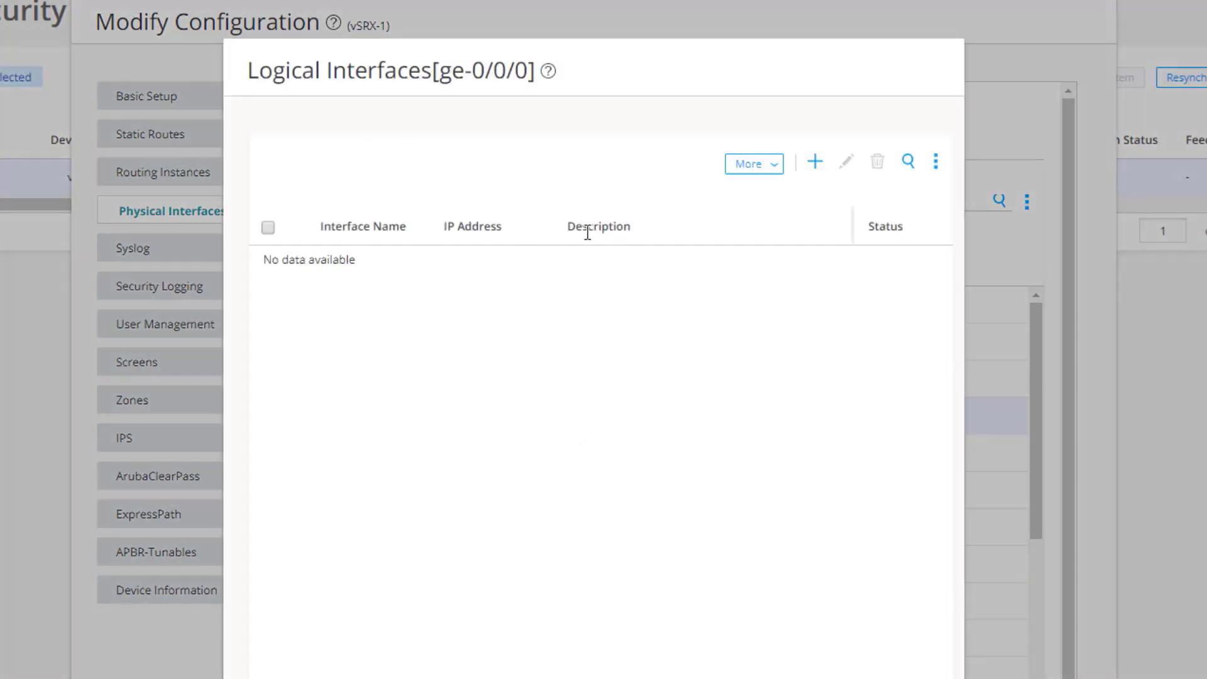
Create logical unit 0 on ge-0/0/0 with IPv4 address 10.100.100.1/30
click(815, 164)
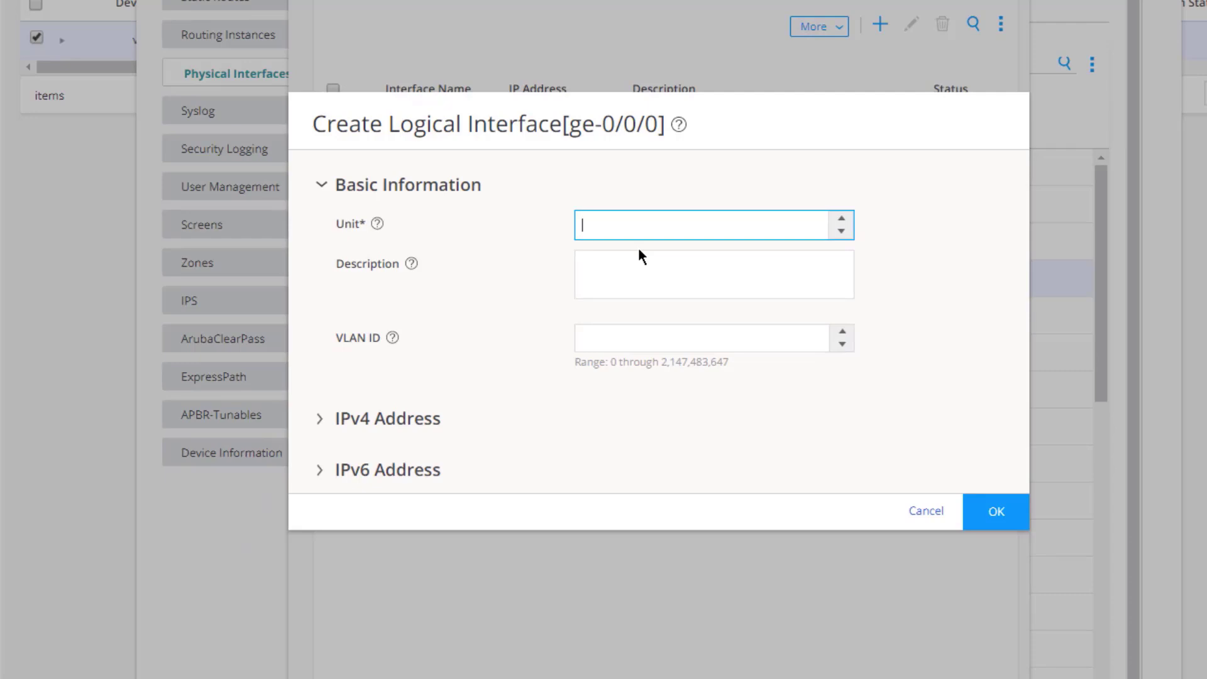
text(0)
click(321, 420)
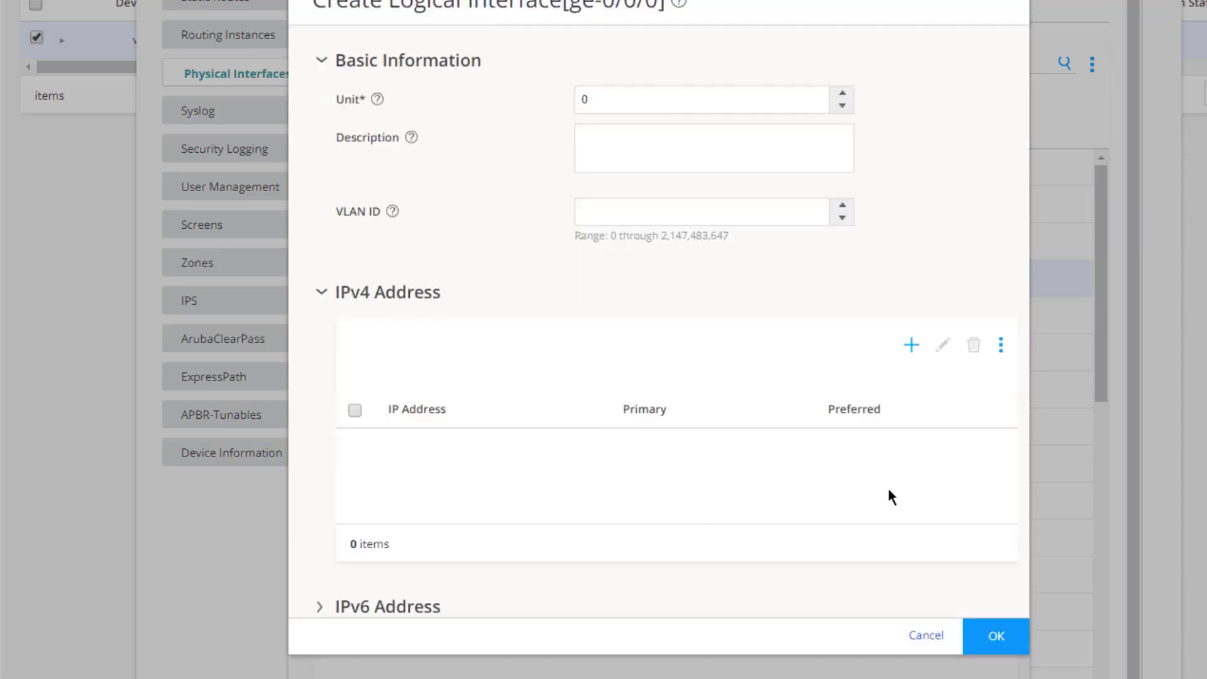
click(910, 352)
text(10.100.100.1)
key(Tab)
text(30)
click(934, 458)
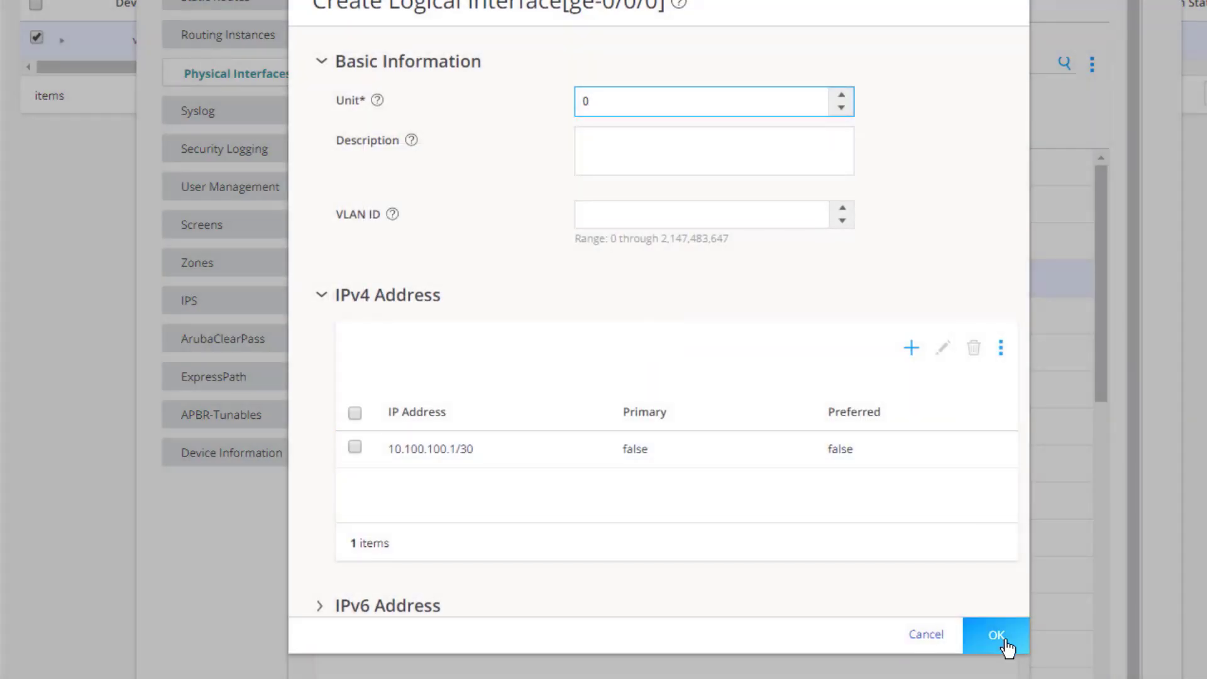
click(1006, 640)
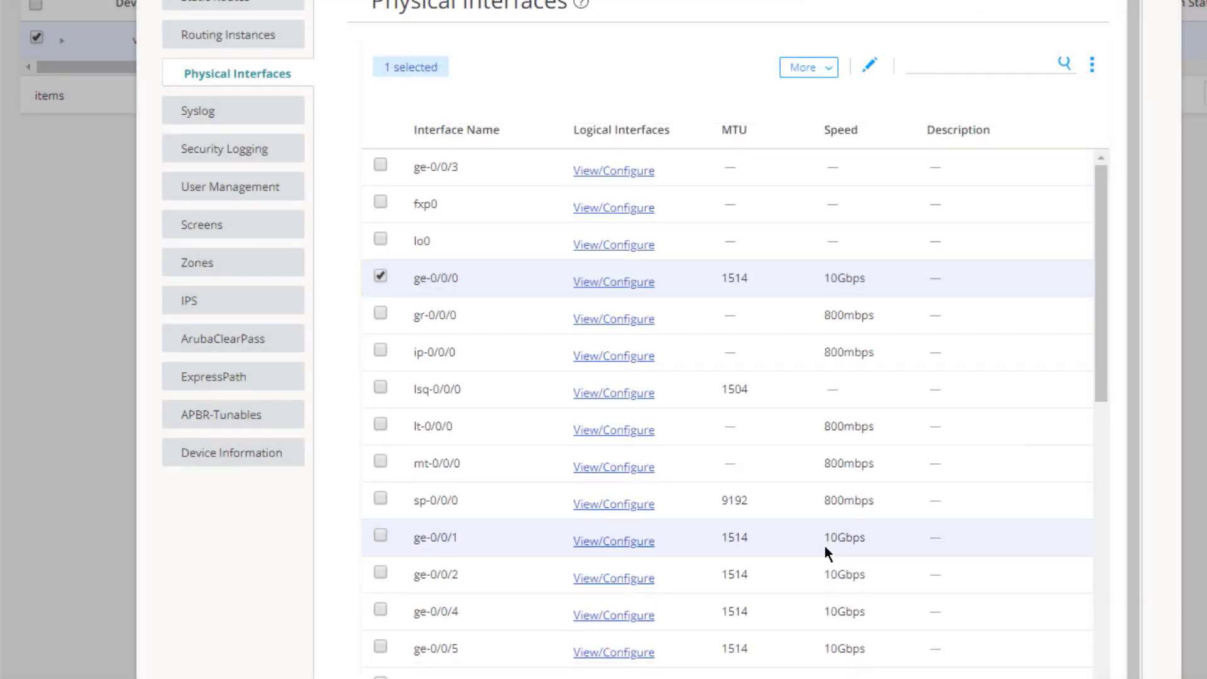
Create logical unit 0 on ge-0/0/1 with IPv4 address 10.99.99.1/30
click(639, 543)
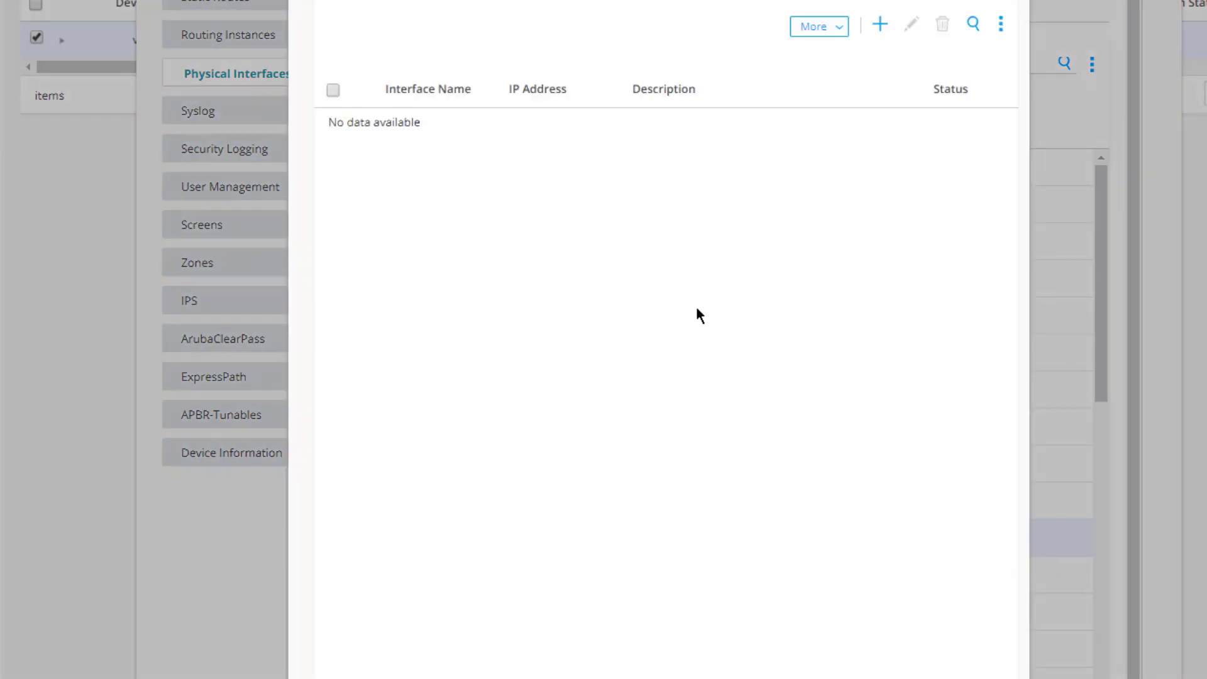
click(878, 26)
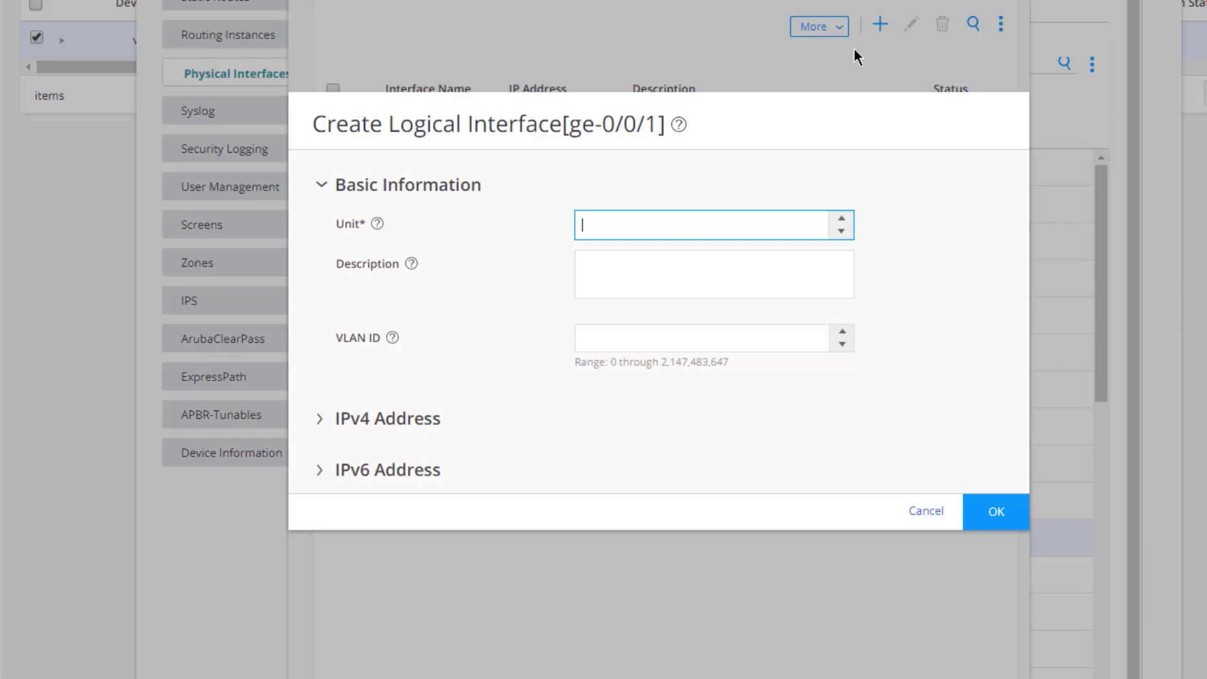
text(0)
click(321, 428)
click(912, 346)
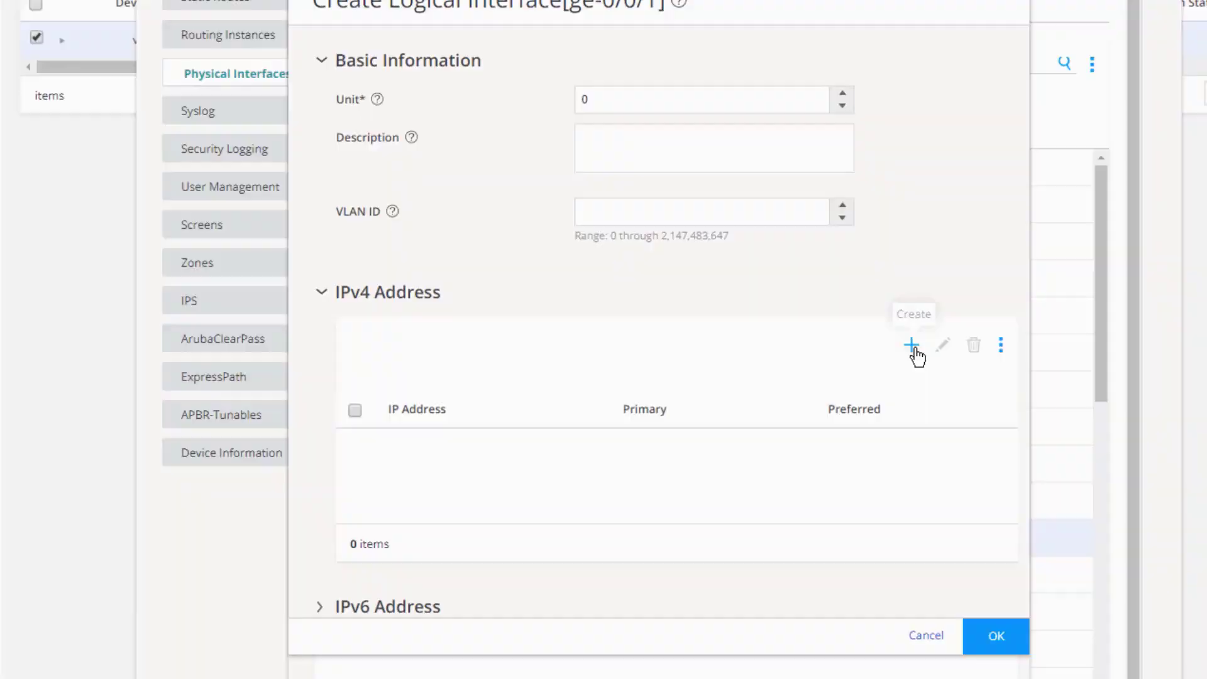
text(10.99.99.1)
key(Tab)
text(30)
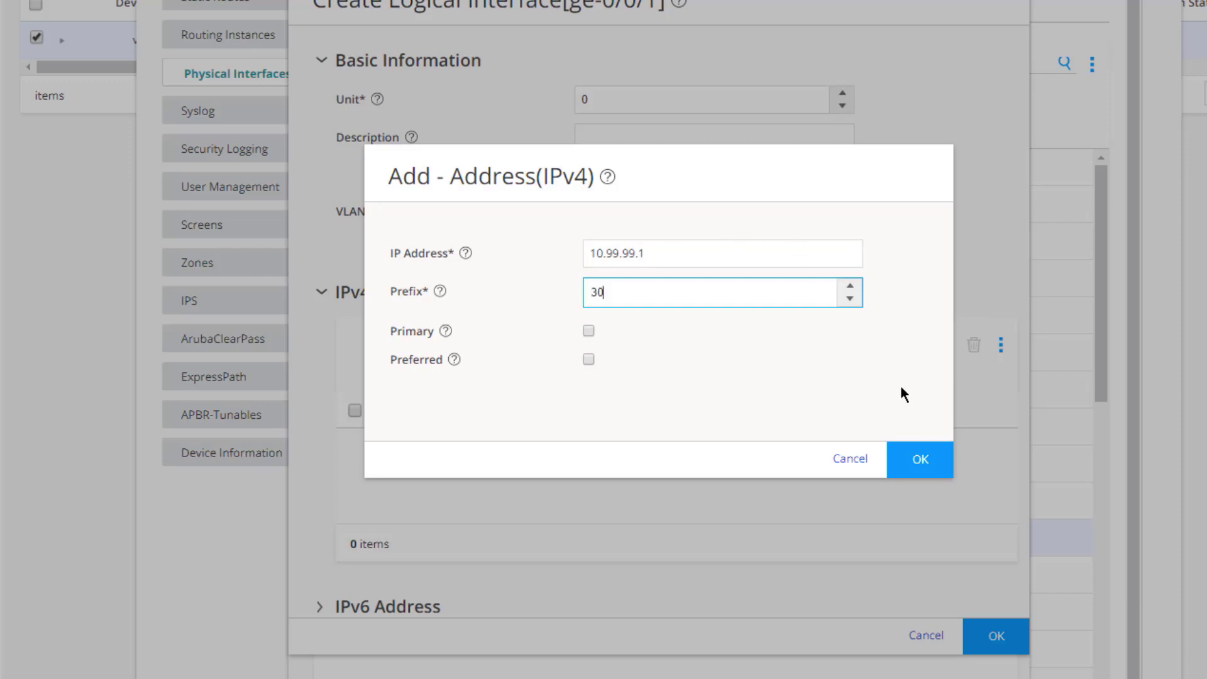
click(902, 469)
click(990, 636)
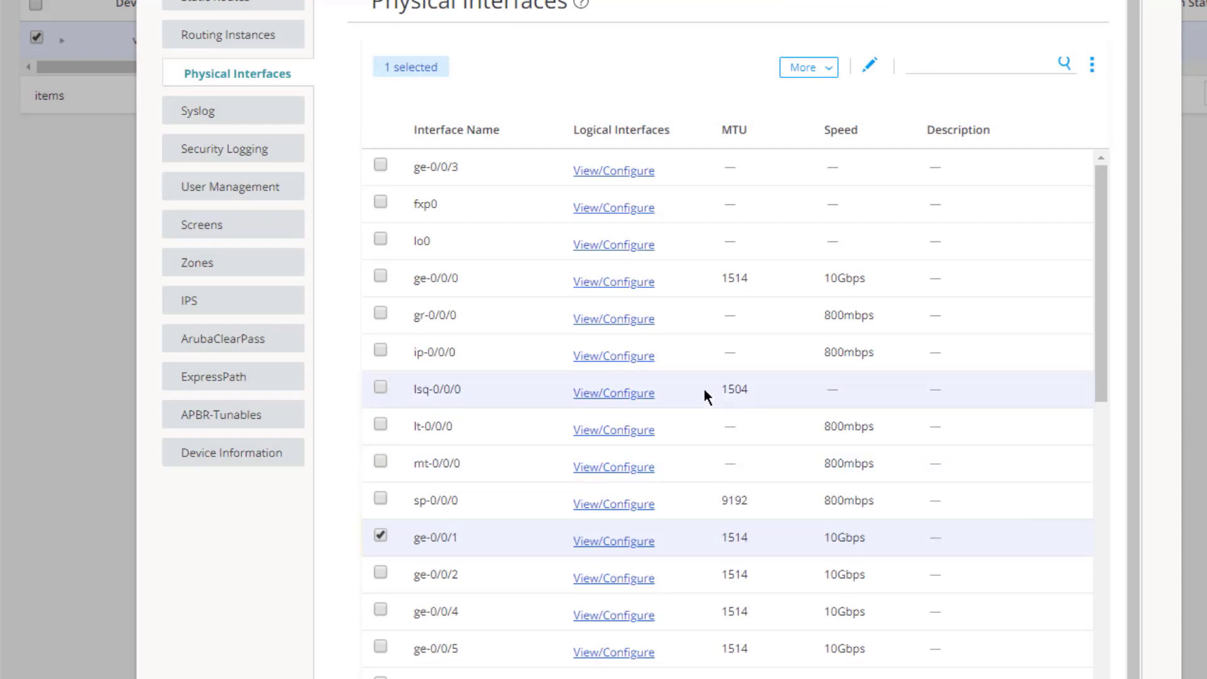
Start logical unit 0 on ge-0/0/2 and add IPv4 address 10.5.5.1/24
click(624, 579)
click(881, 27)
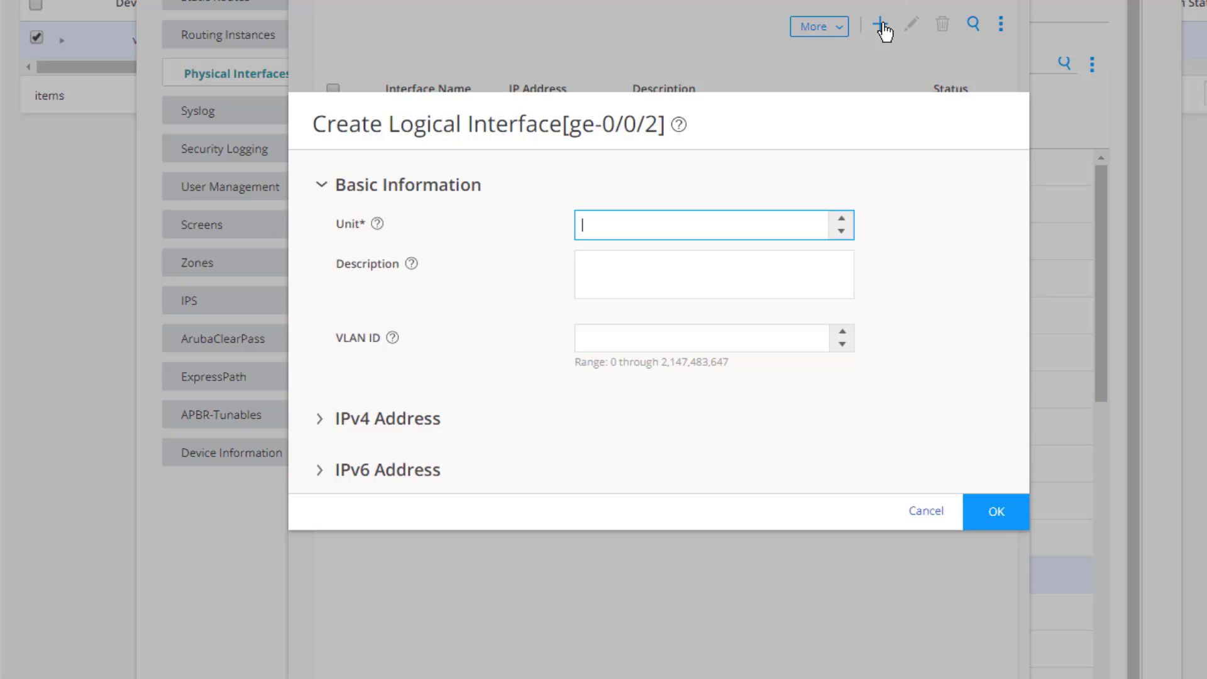
text(10.5)
key(BackSpace)
key(BackSpace)
key(BackSpace)
key(BackSpace)
text(0)
click(320, 422)
click(911, 344)
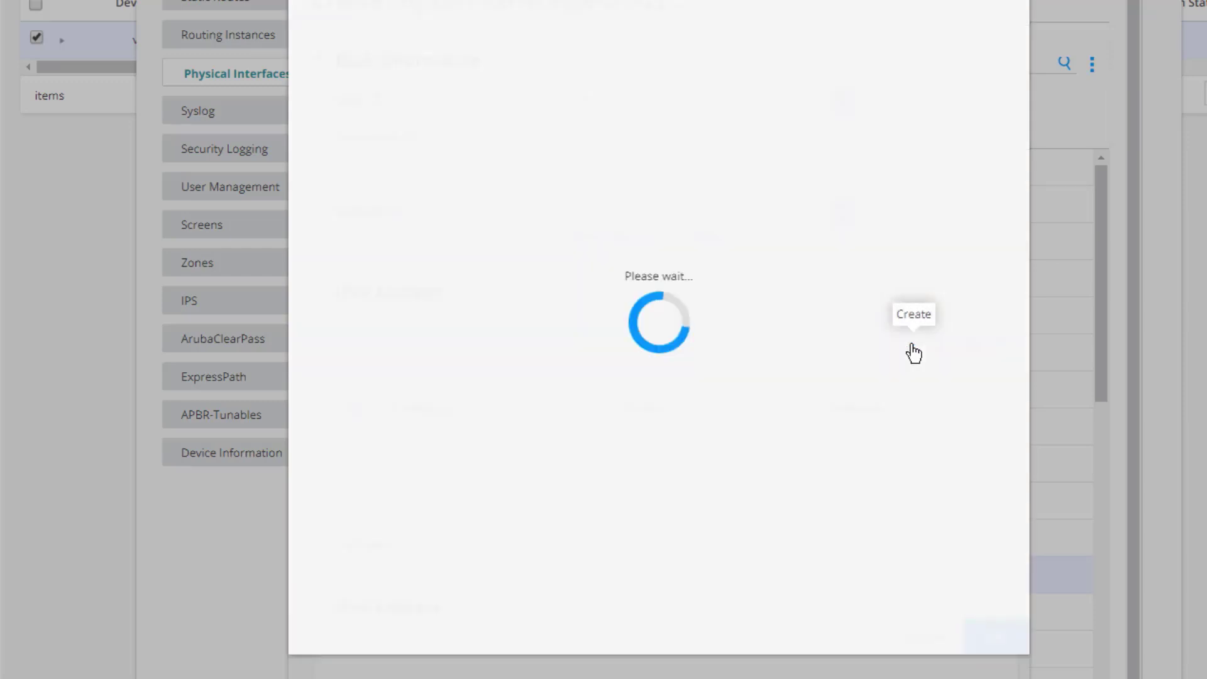
text(1)
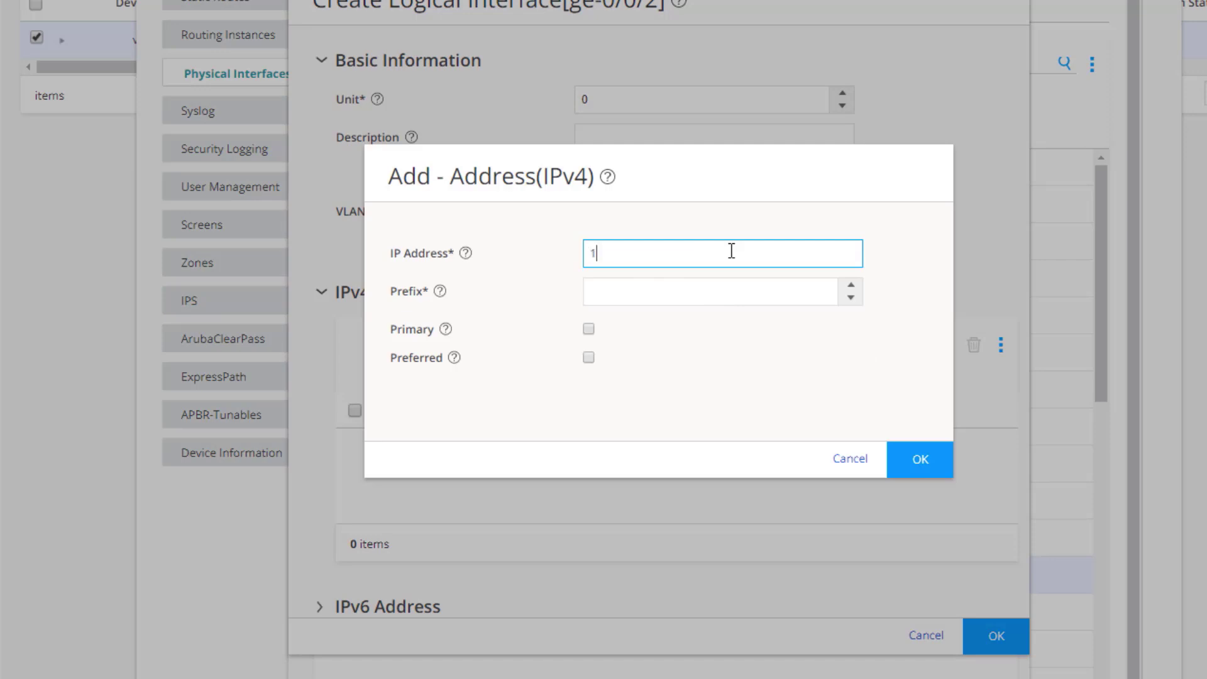
text(0.5.5.1/24)
key(BackSpace)
key(BackSpace)
key(BackSpace)
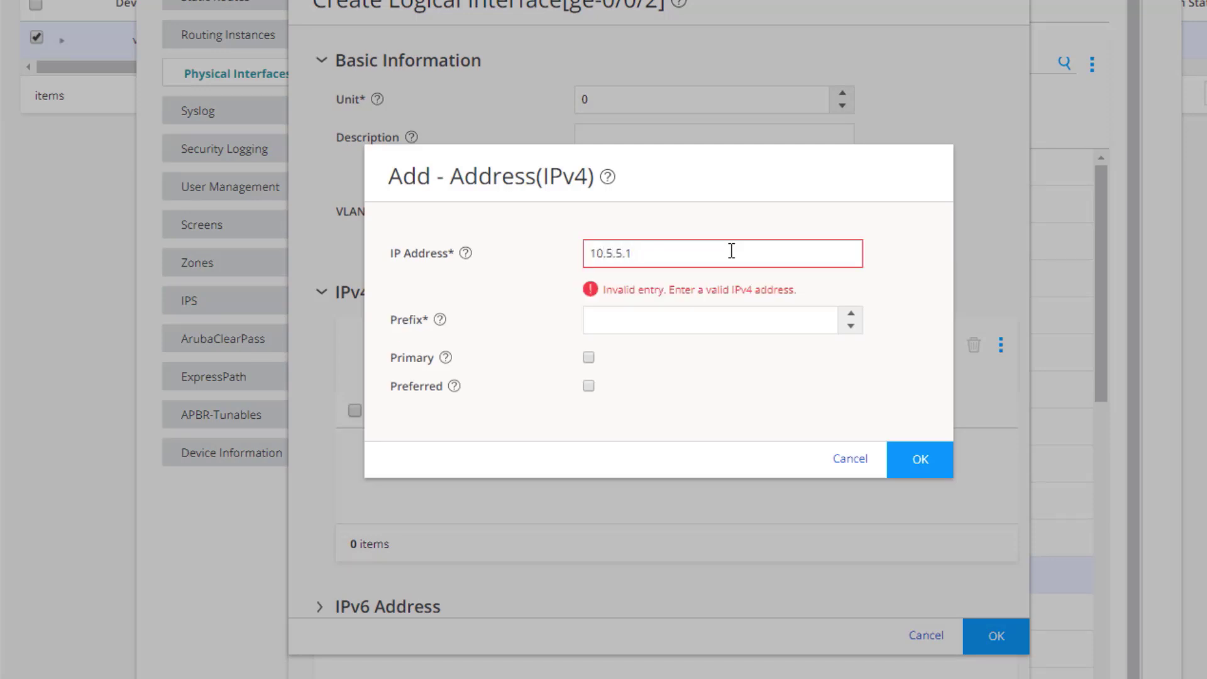
key(Tab)
text(24)
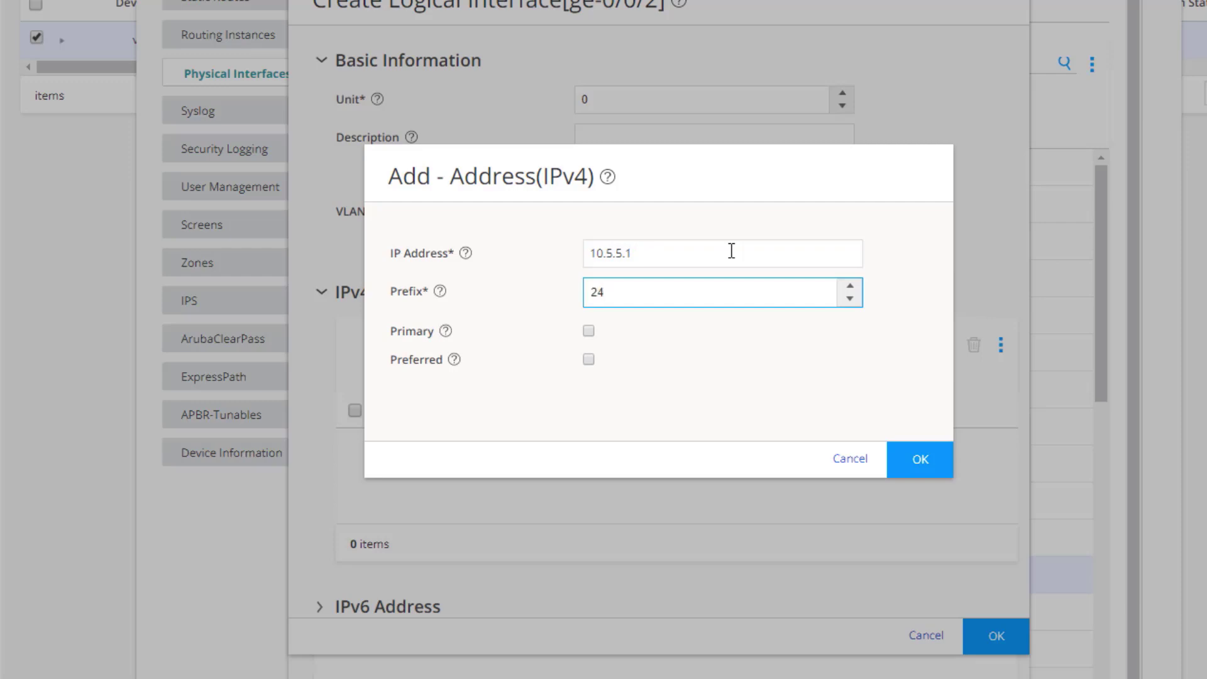
click(919, 471)
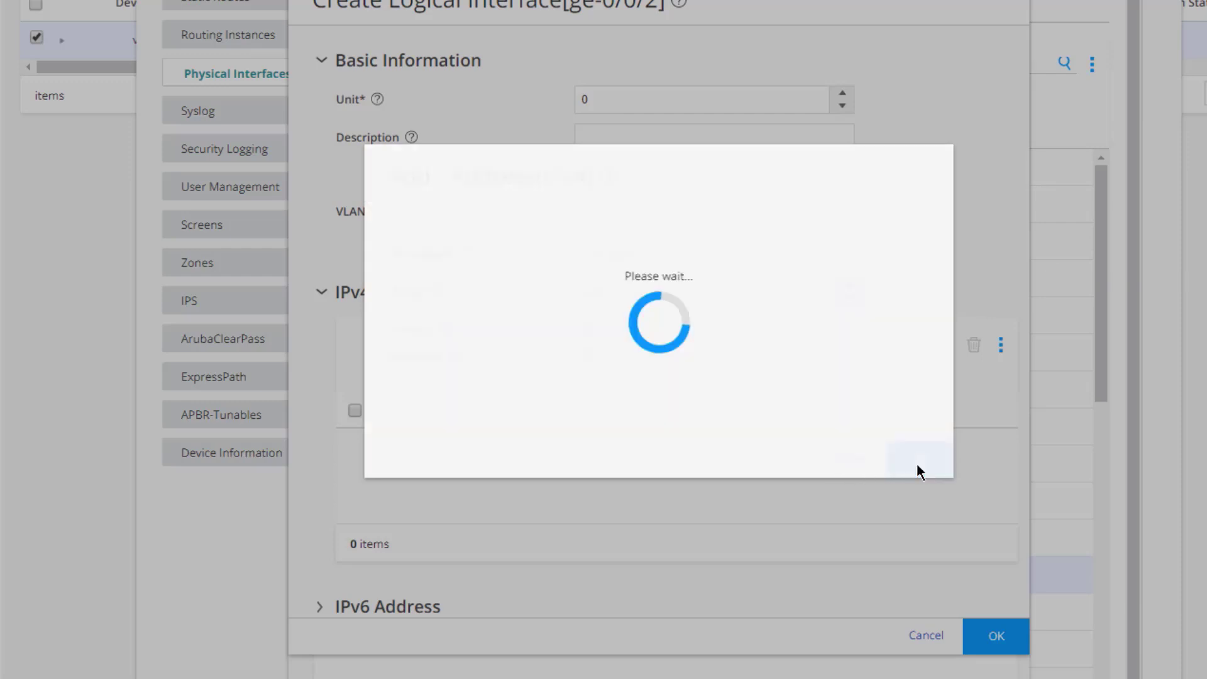
Set VLAN ID 100, save the ge-0/0/2 unit and close its logical interfaces list
click(636, 221)
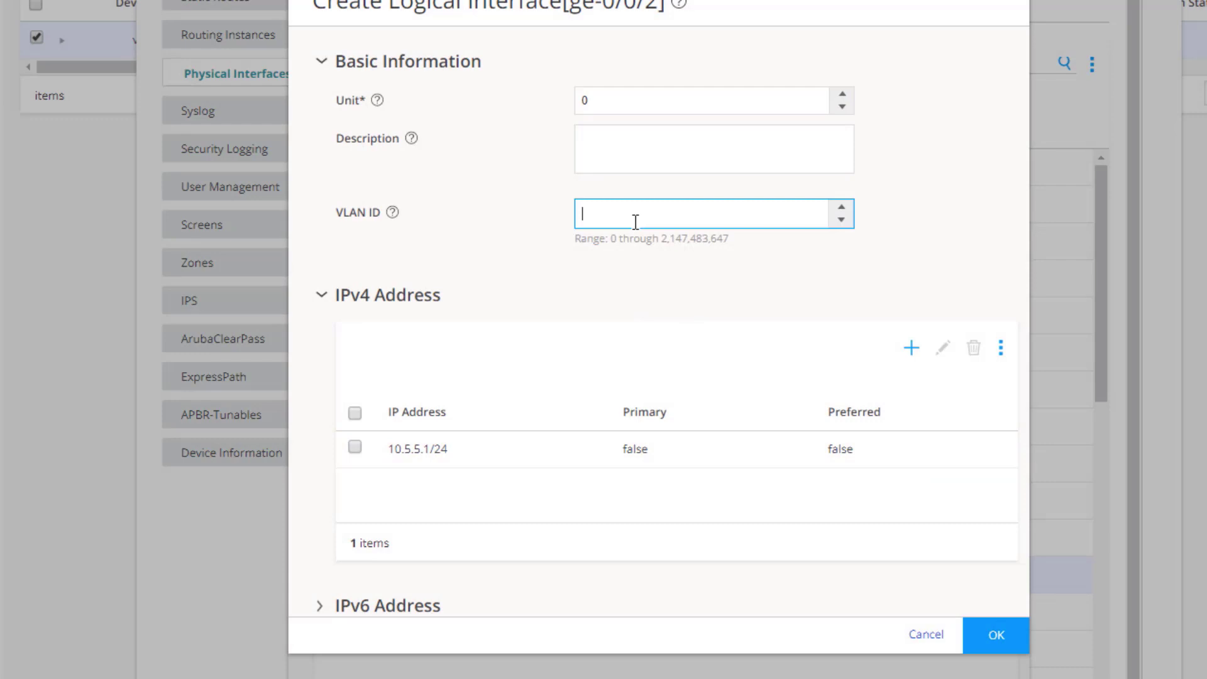
text(100)
click(1002, 636)
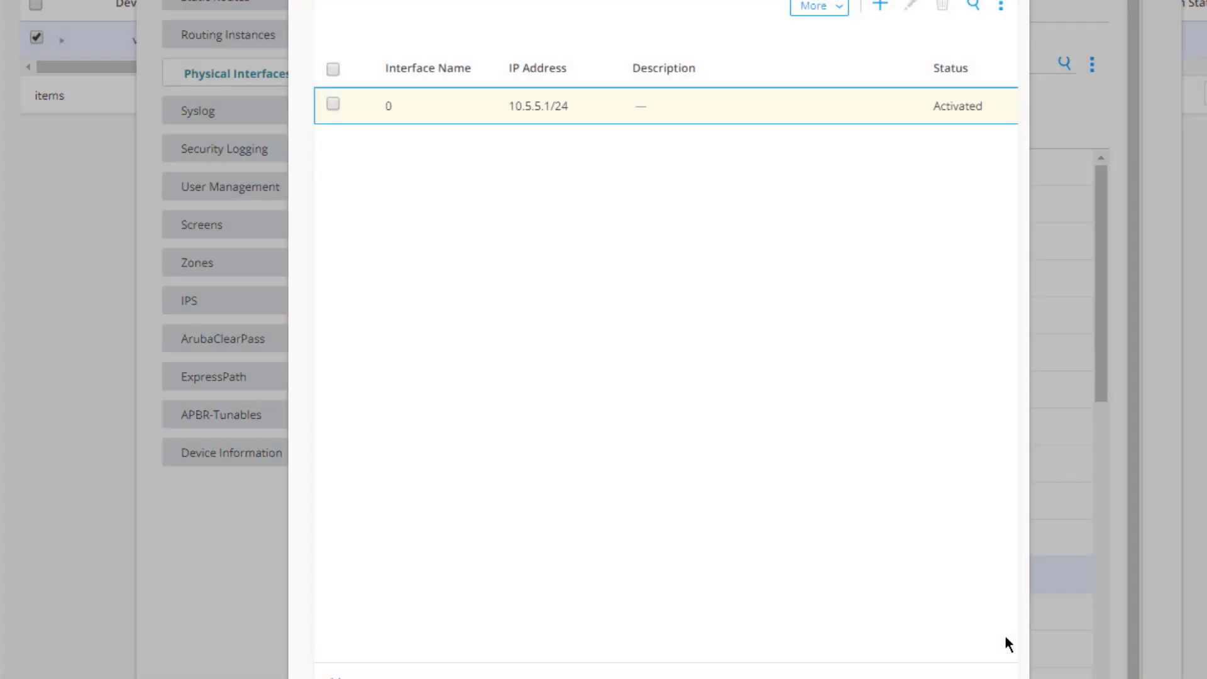
click(1005, 642)
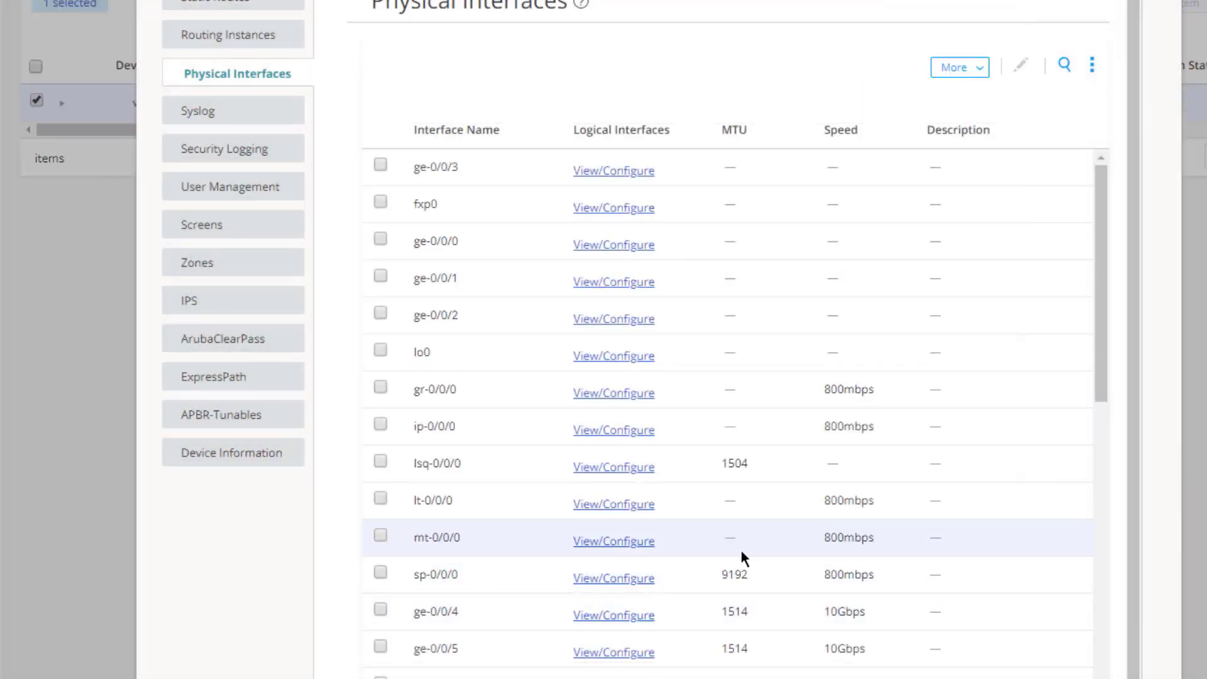
Open ge-0/0/3's logical unit 0 for editing and show its IPv4 addresses
click(633, 172)
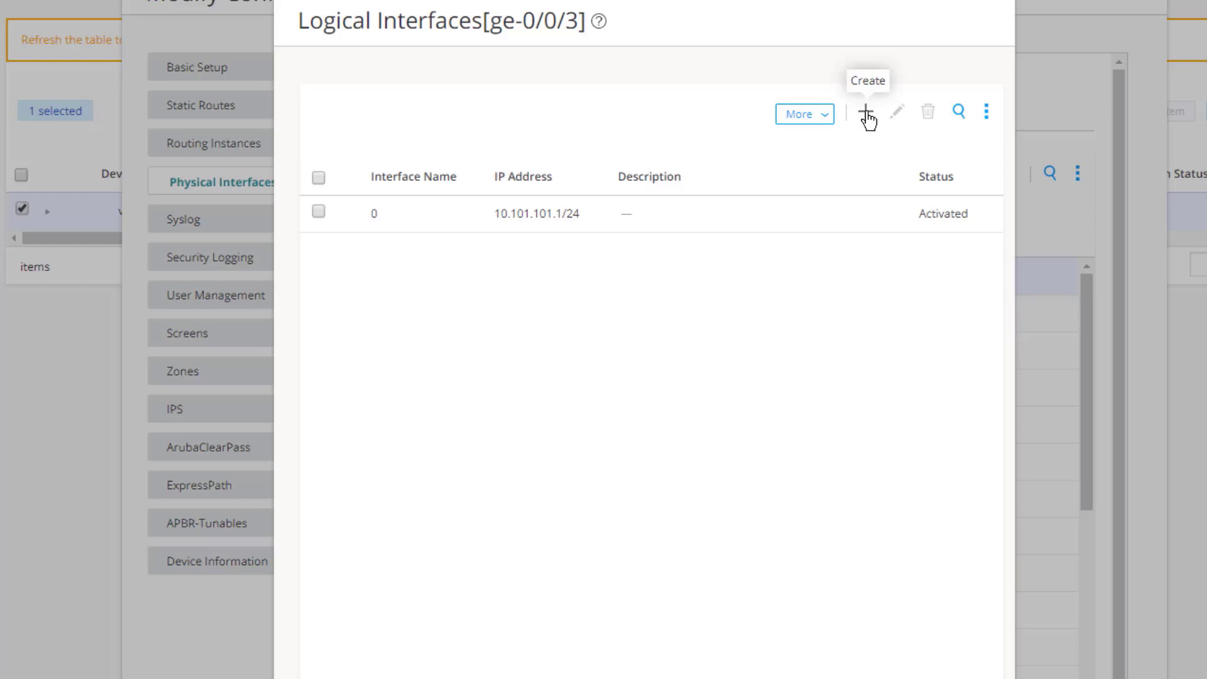
click(319, 211)
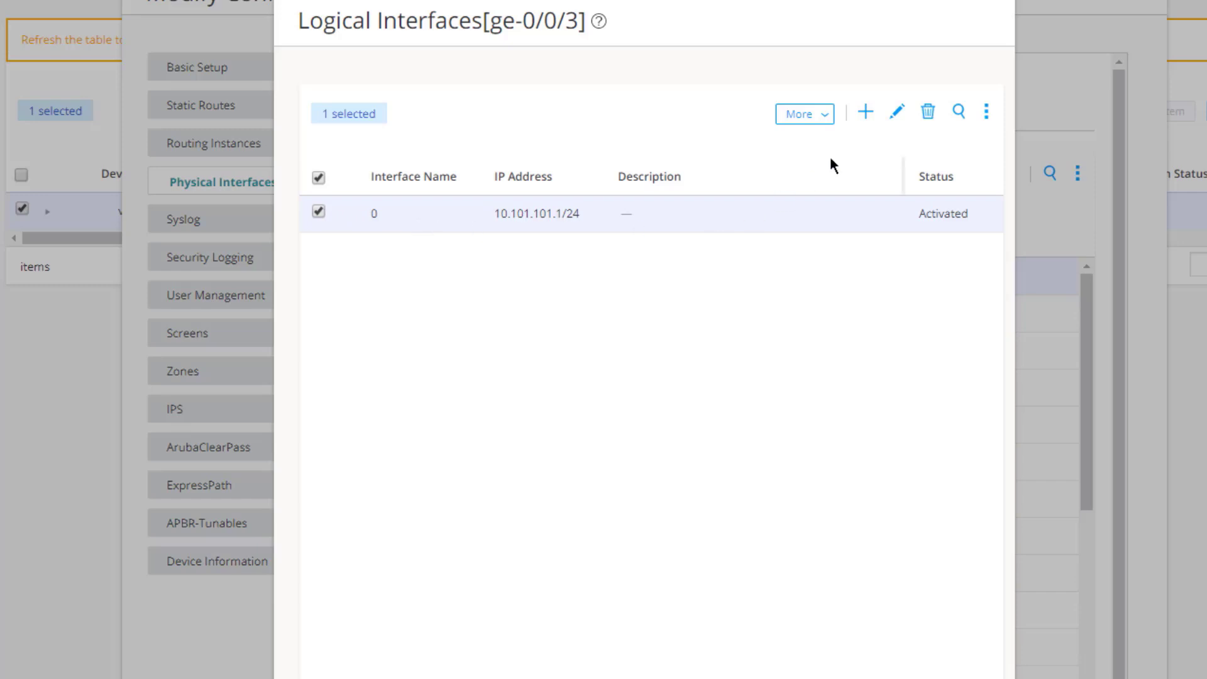
click(898, 114)
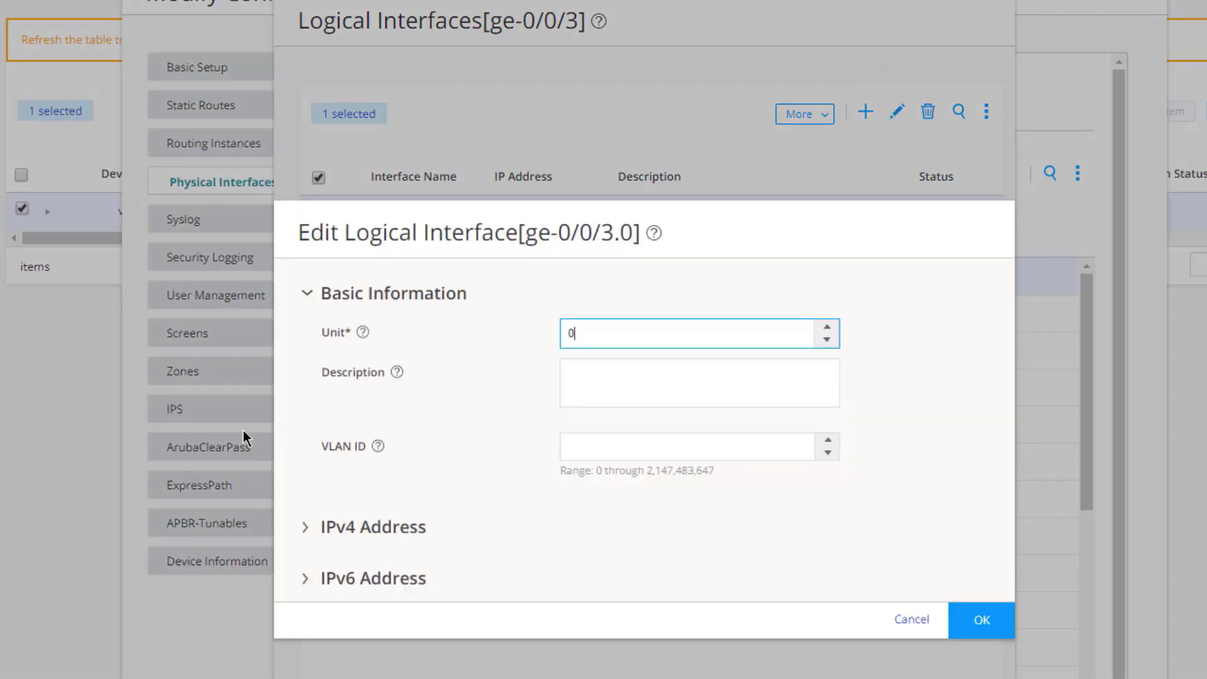
click(311, 524)
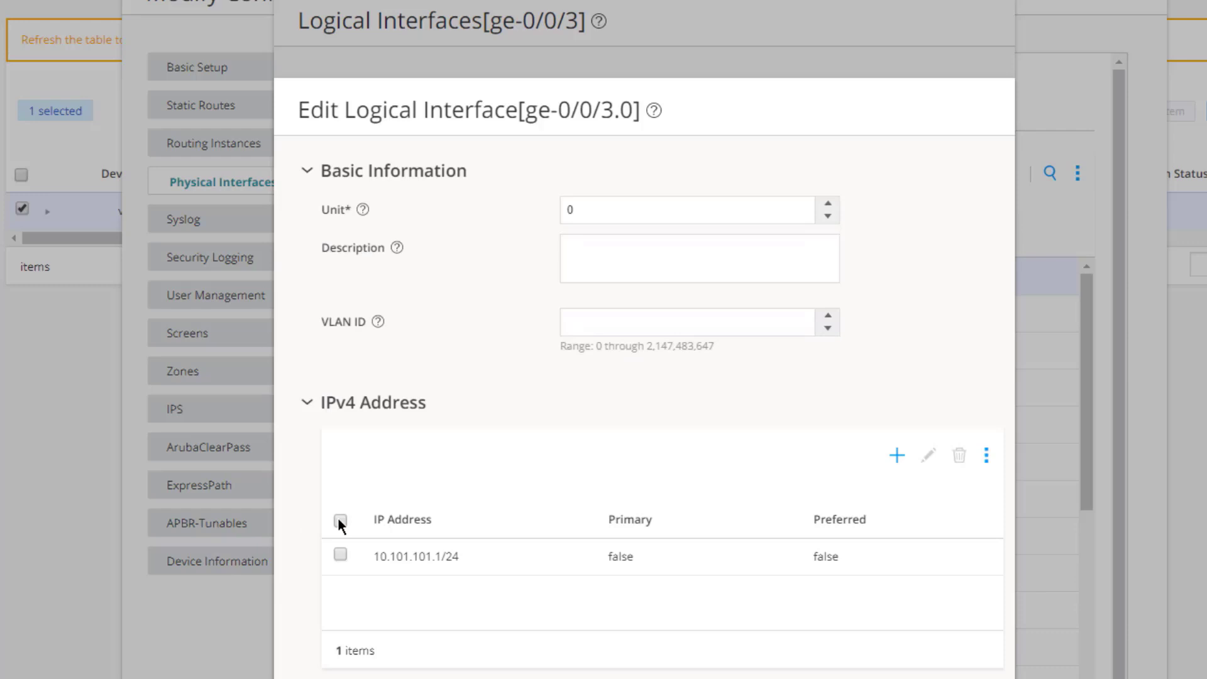
Add 10.101.101.101/24 to unit 0 and mark it Preferred
click(898, 457)
text(10.101.101.101)
key(Tab)
text(24)
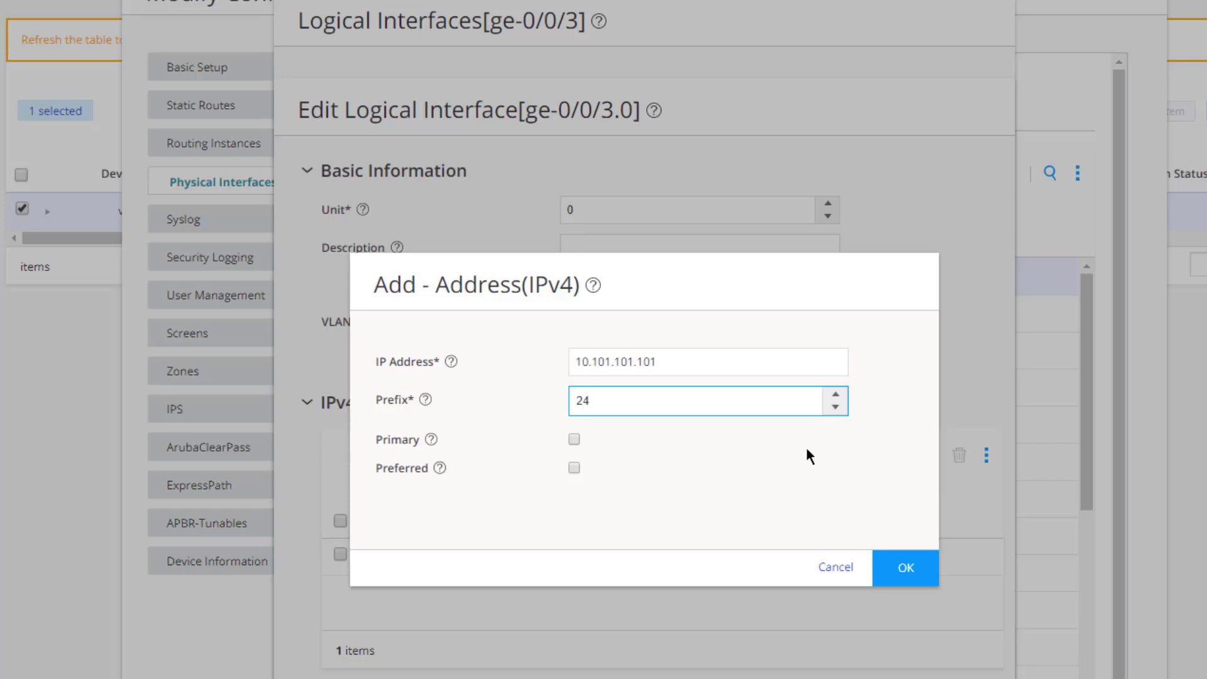
click(579, 467)
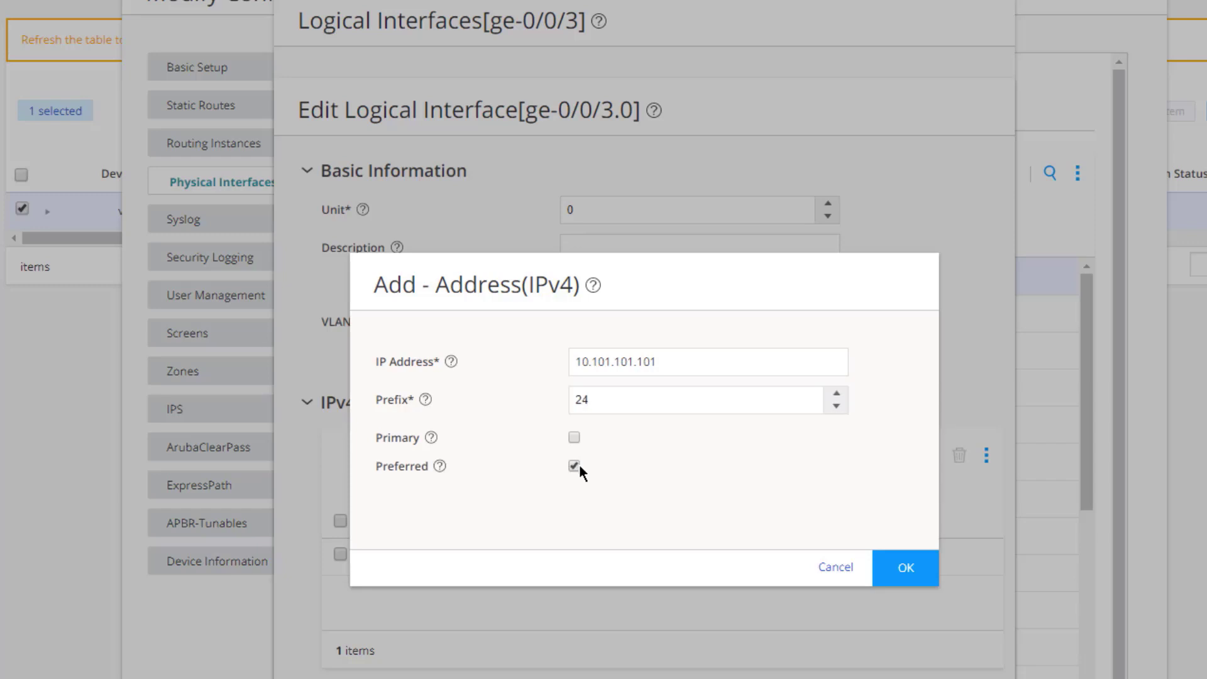
click(909, 569)
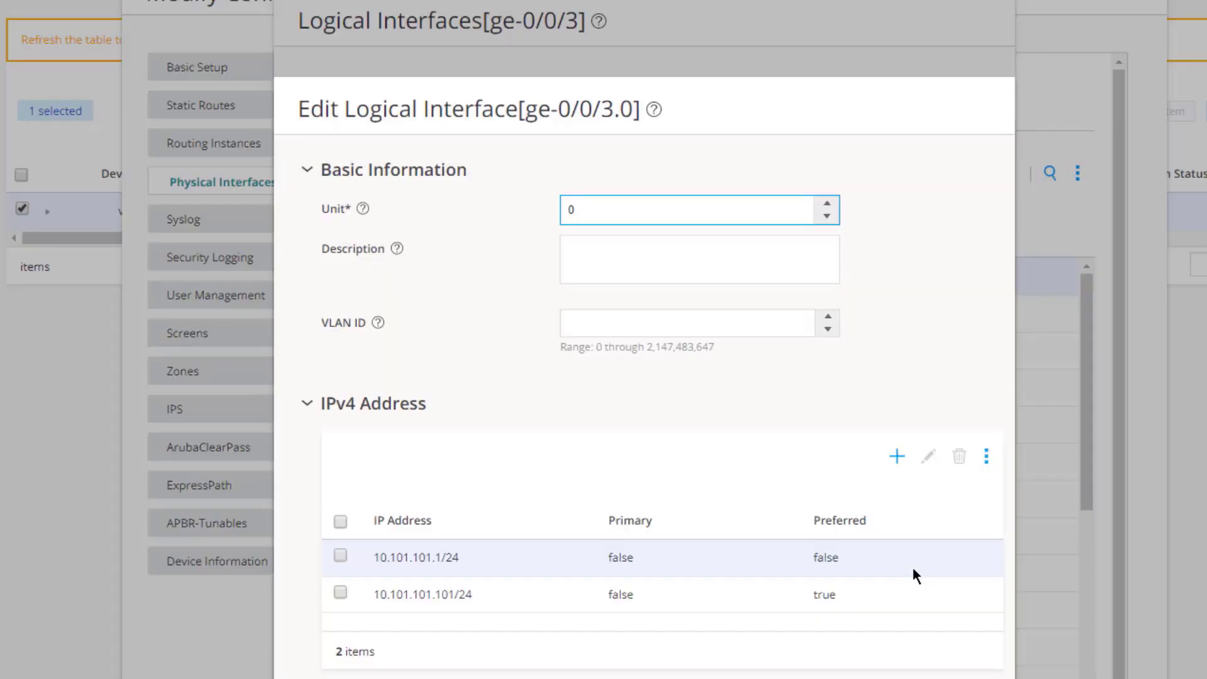
Add 10.200.200.1/24 as the Primary address and save logical unit 0
click(898, 457)
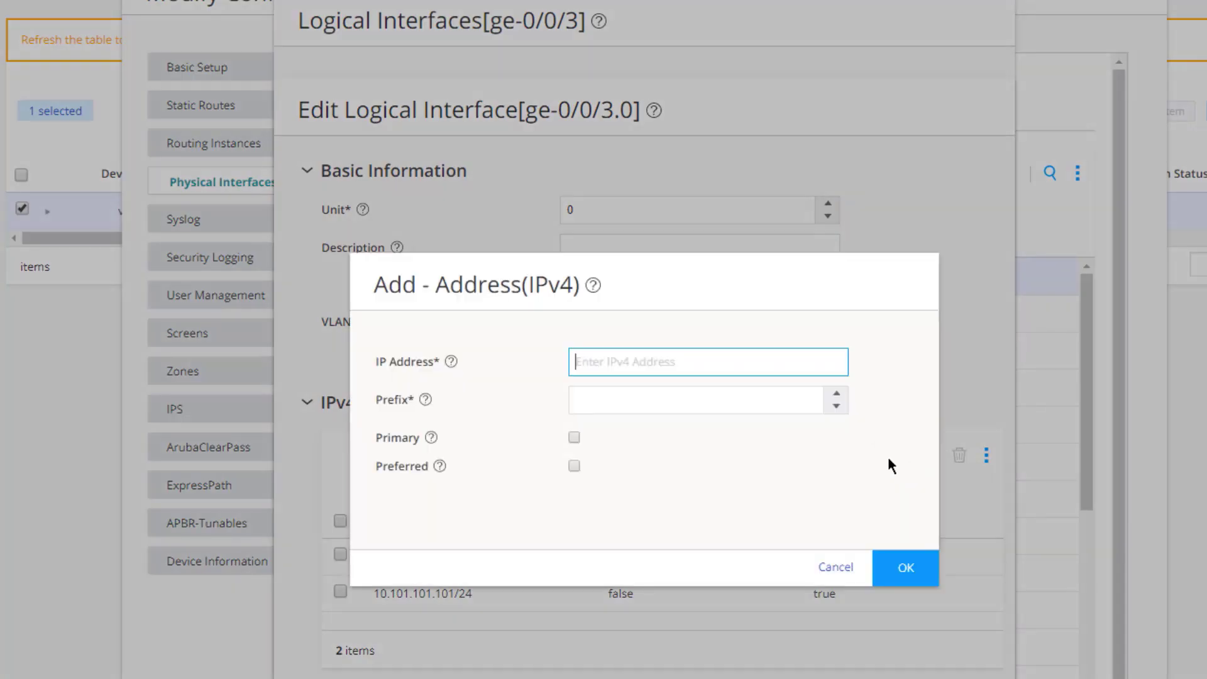
text(10.200.2001.1)
key(Tab)
text(24)
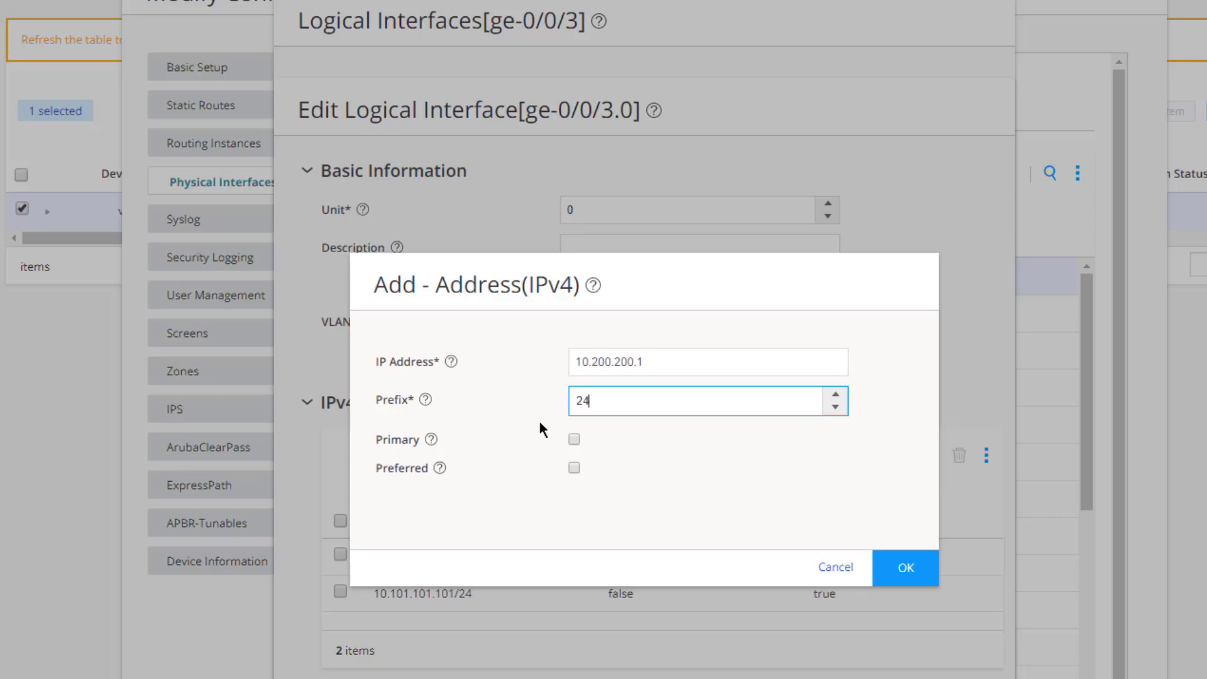
click(573, 436)
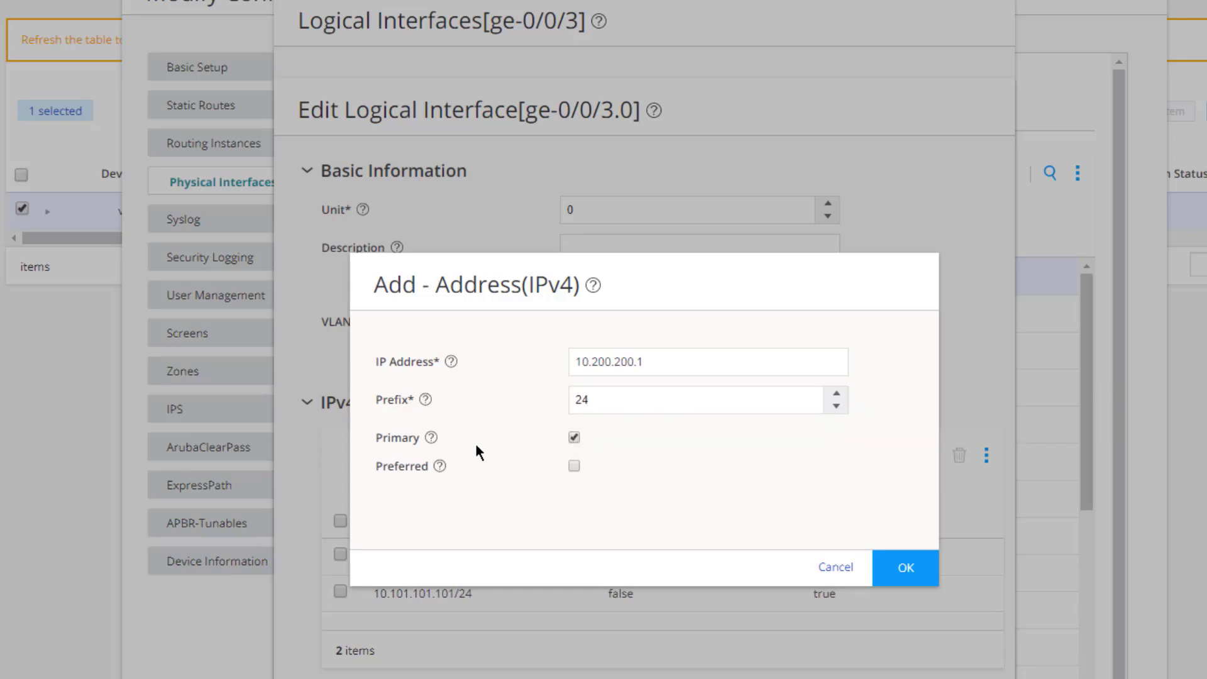
mouse_move(430, 444)
click(891, 570)
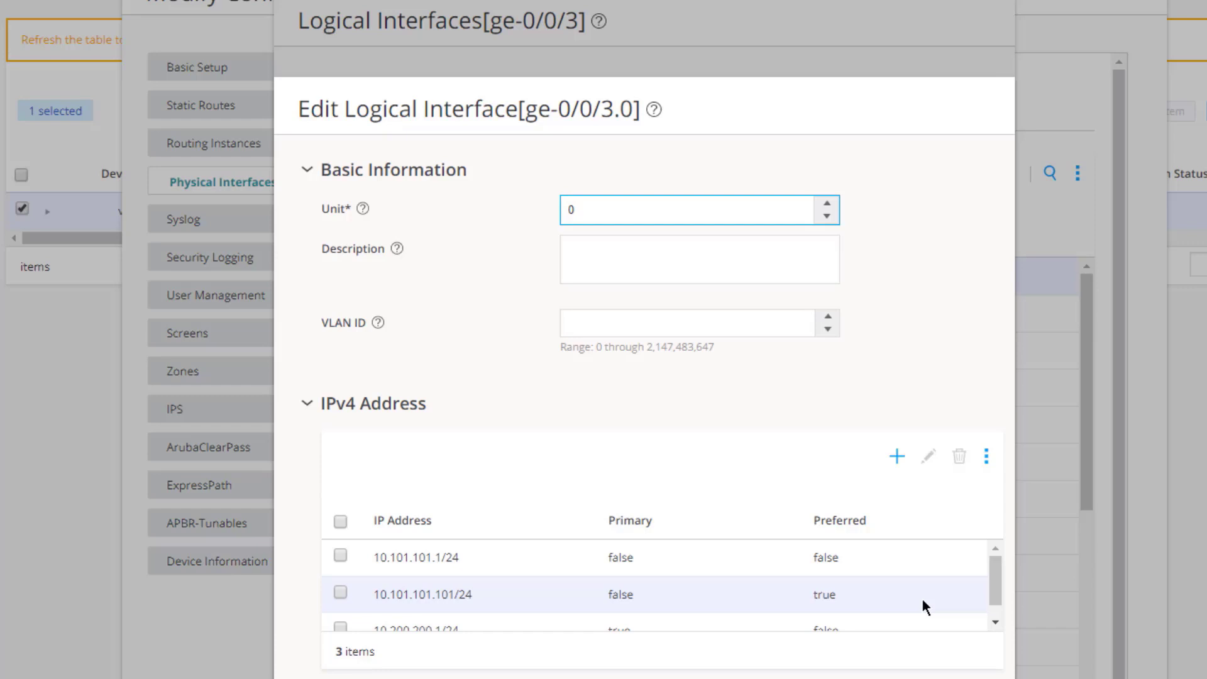
scroll(923, 607, down, 1)
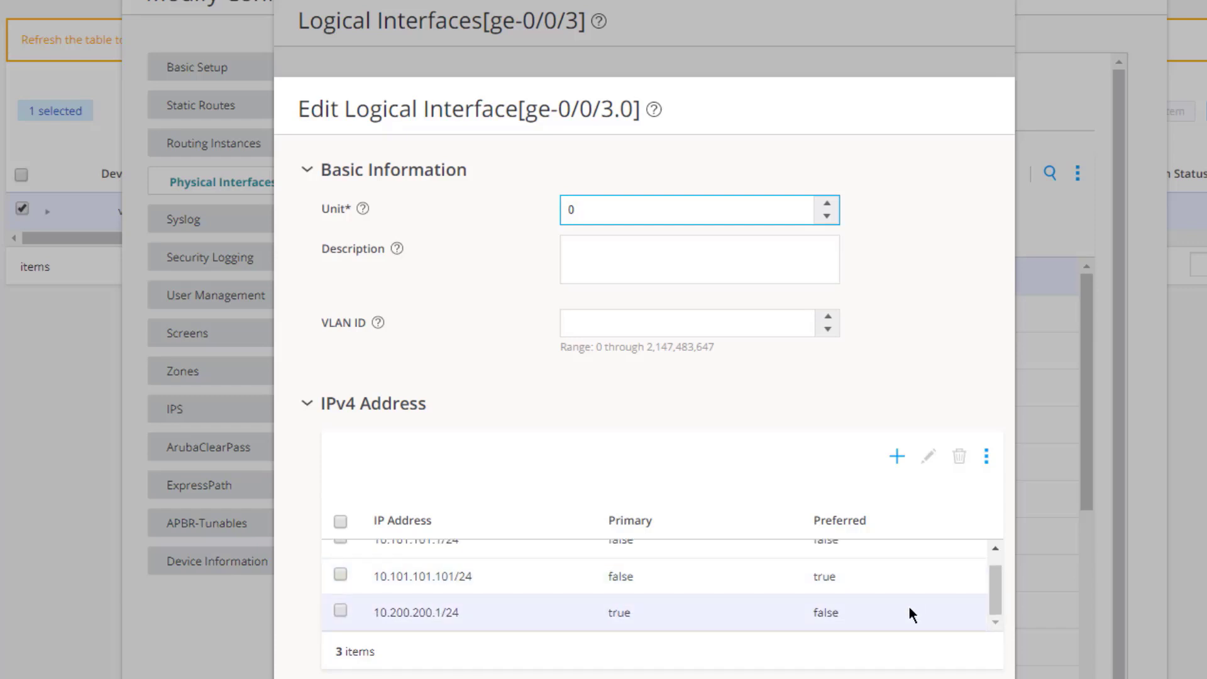
click(949, 657)
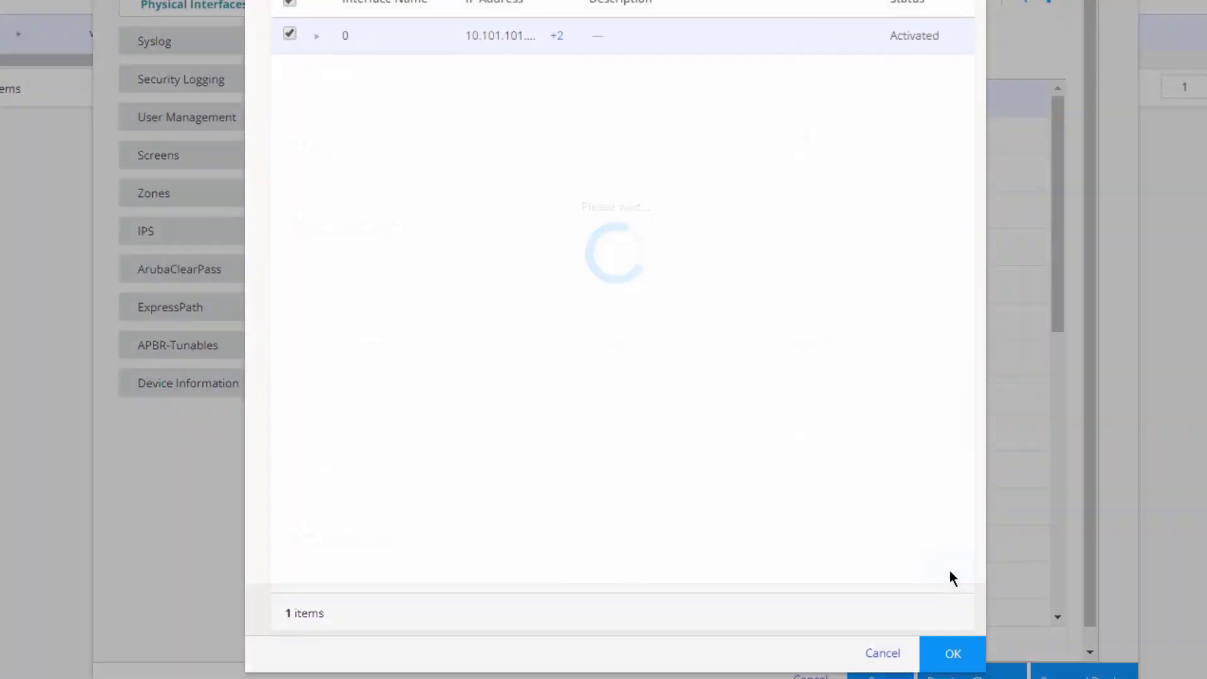
Close the logical interfaces list, then Save and Deploy to vSRX-1 with Run now
click(962, 667)
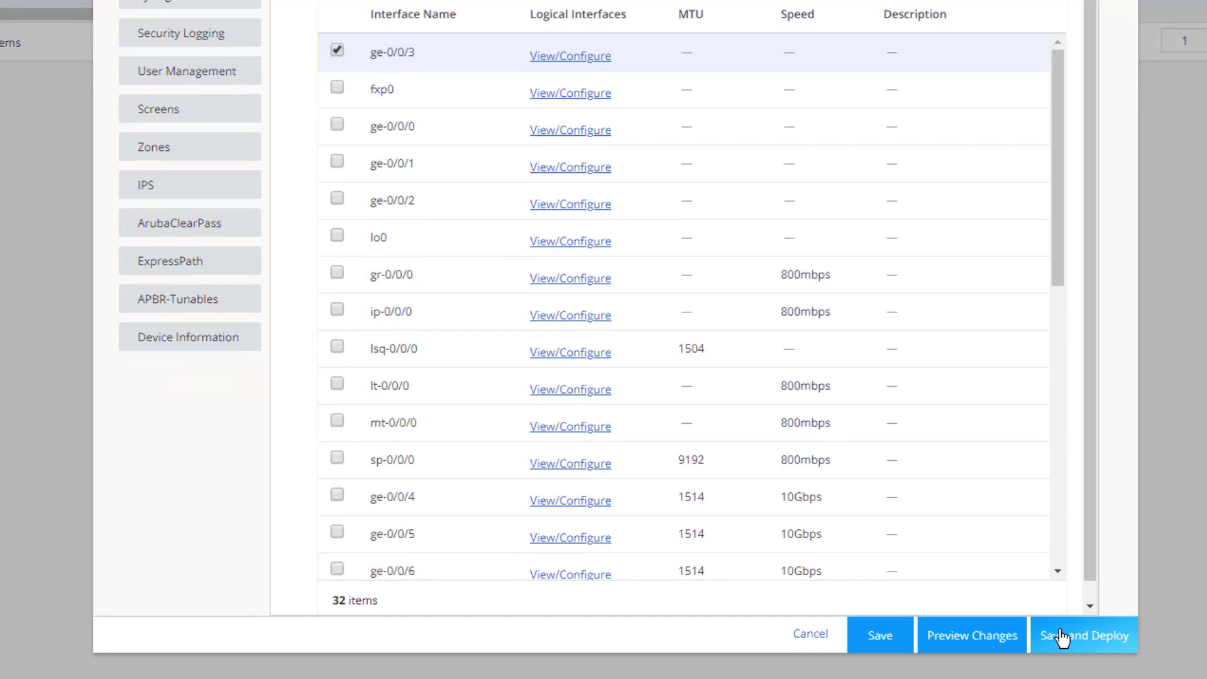
click(1063, 638)
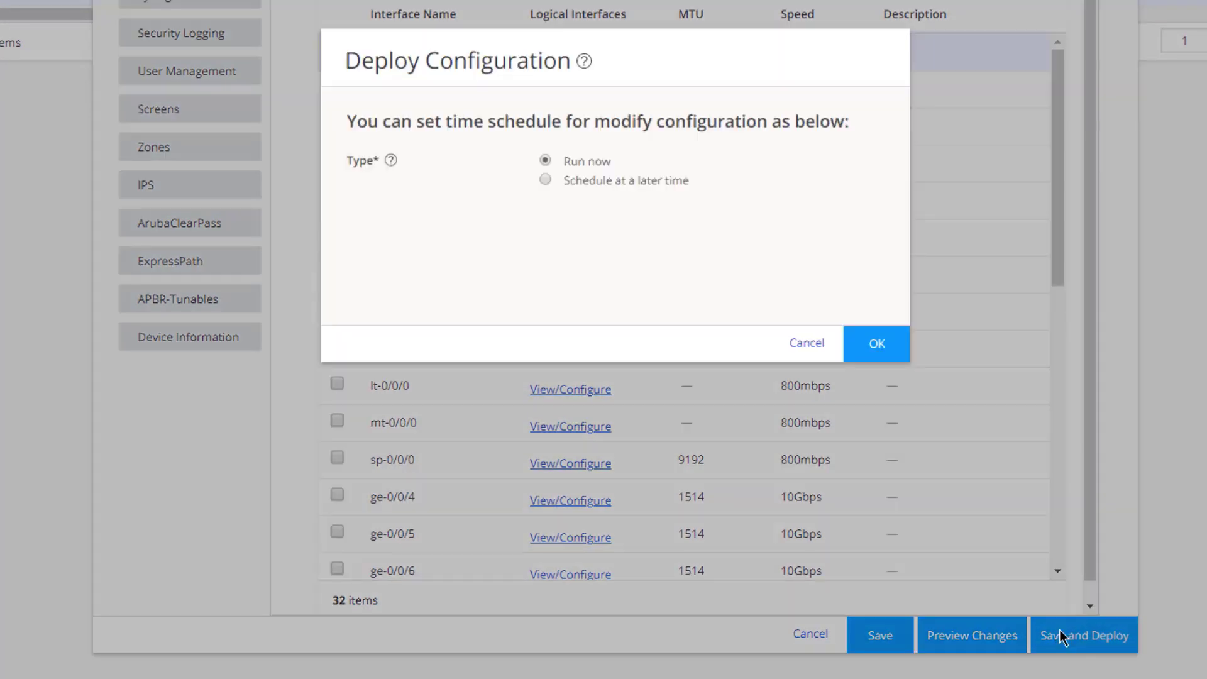
click(876, 356)
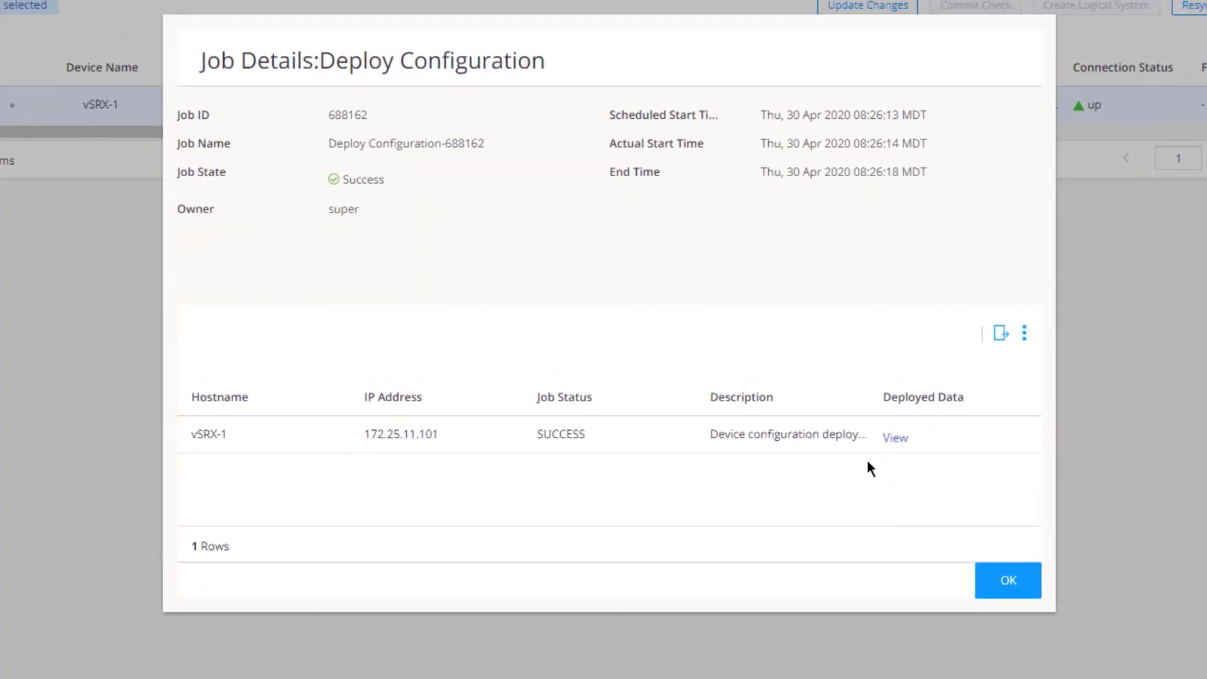